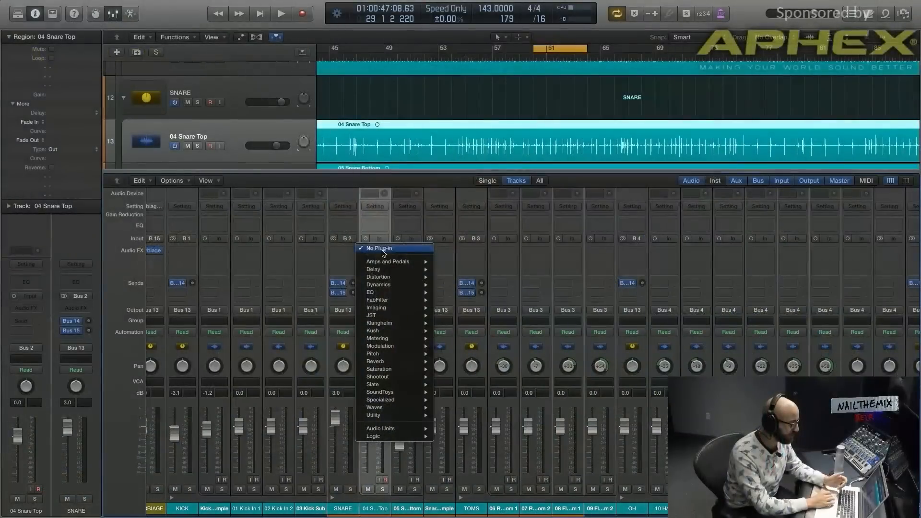
# - Insert a mono FabFilter Pro-MB on the 04 Snare Top channel, load the Nolly SNR Bleed Kill preset and show its band controls
pyautogui.moveTo(402, 299)
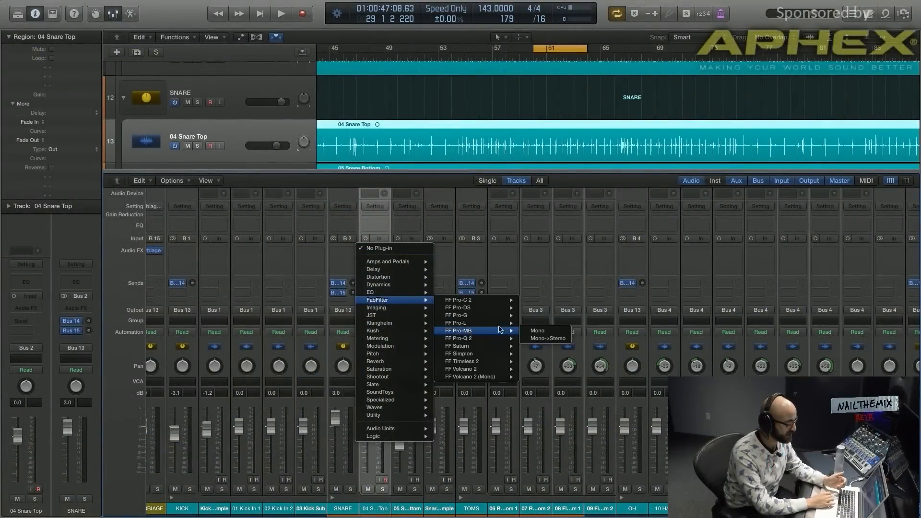
pyautogui.click(529, 331)
pyautogui.moveTo(312, 32); pyautogui.dragTo(420, 76)
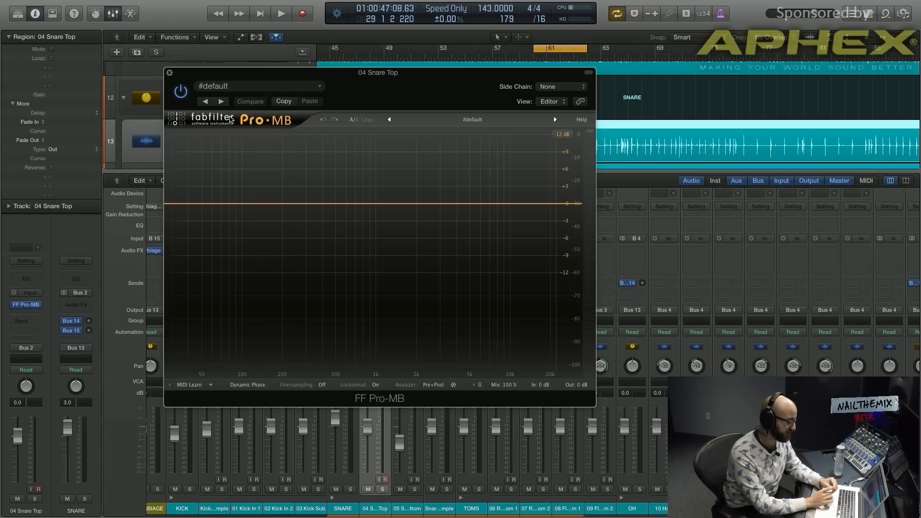
pyautogui.click(480, 119)
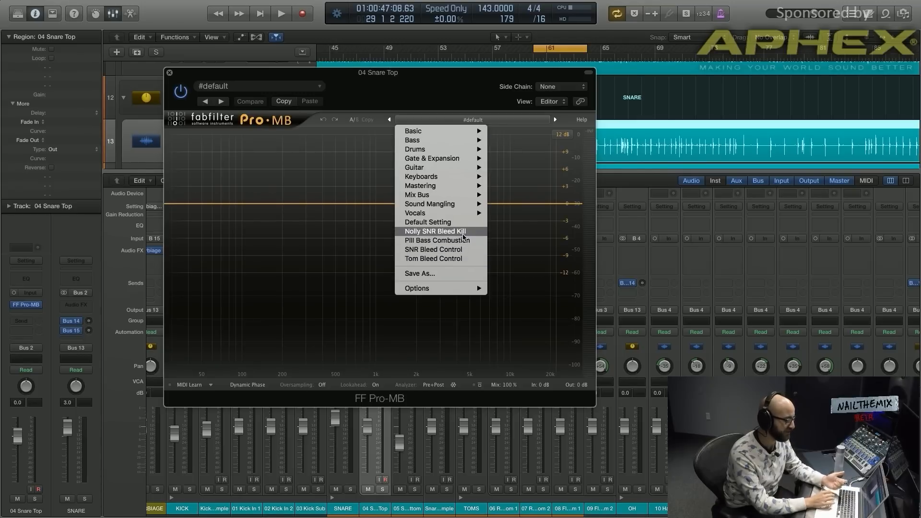
pyautogui.click(463, 232)
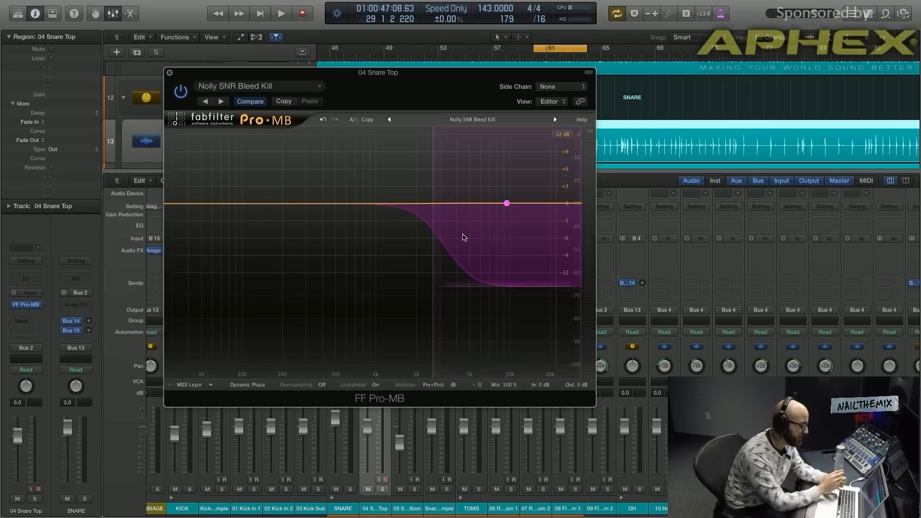
pyautogui.click(463, 237)
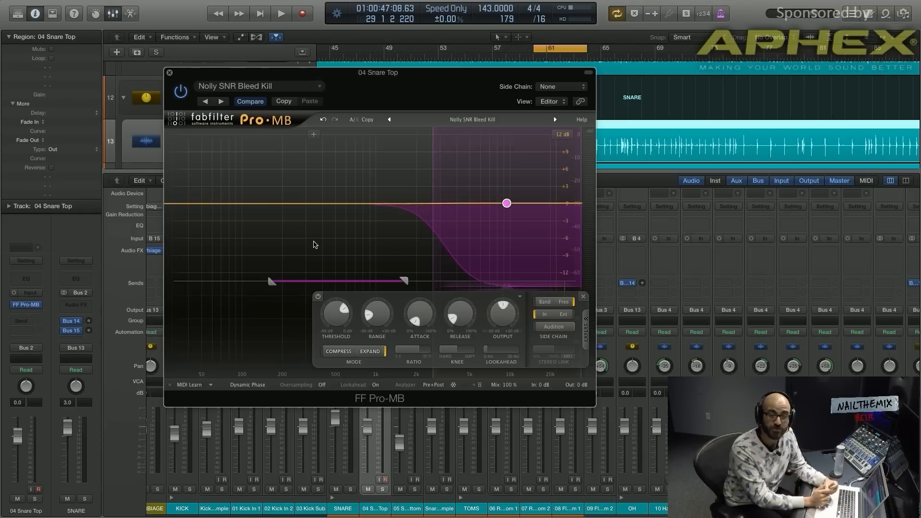
# - Switch the band's mode to Compress and back to Expand, and inspect its attack, release and lookahead settings
pyautogui.click(337, 352)
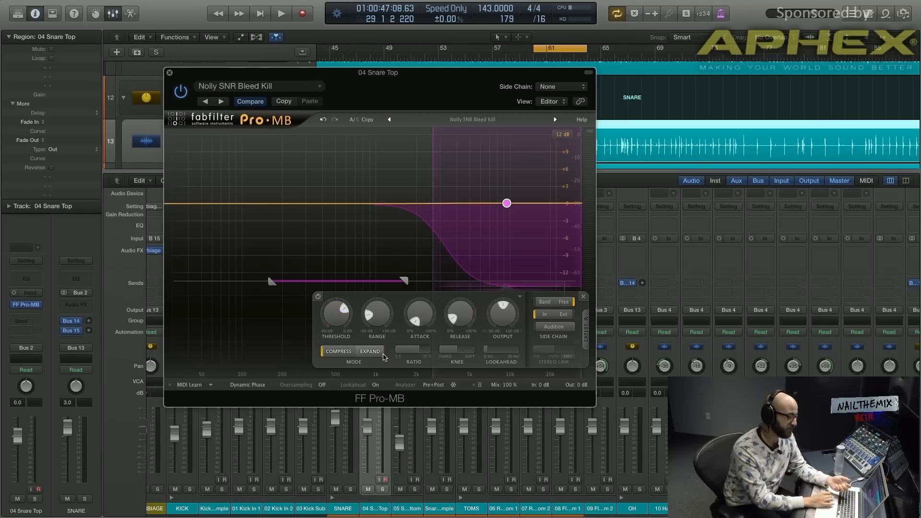
pyautogui.click(377, 353)
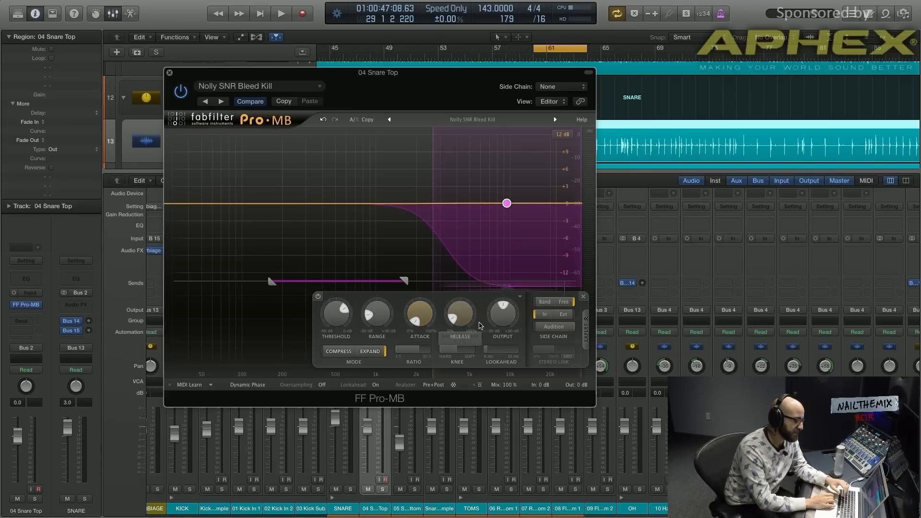
pyautogui.moveTo(458, 316)
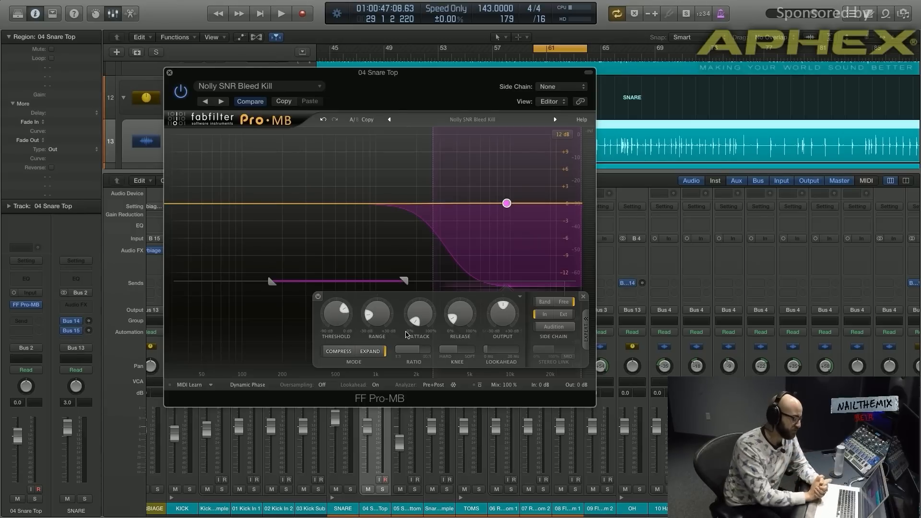
pyautogui.moveTo(493, 351)
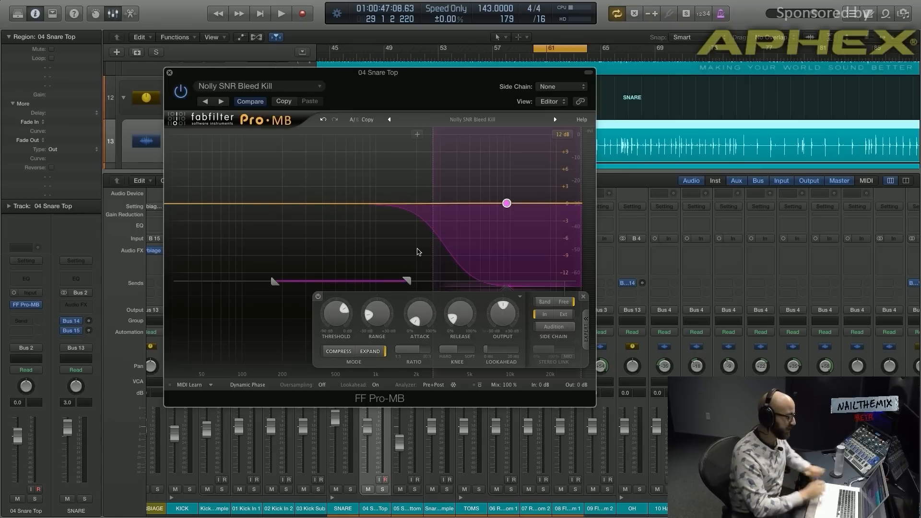
# - Solo the 04 Snare Top channel and set the Pro-MB band's threshold to -14.11 dB during looped playback
pyautogui.moveTo(336, 314)
pyautogui.mouseDown()
pyautogui.moveTo(338, 329)
pyautogui.moveTo(339, 317)
pyautogui.mouseUp()
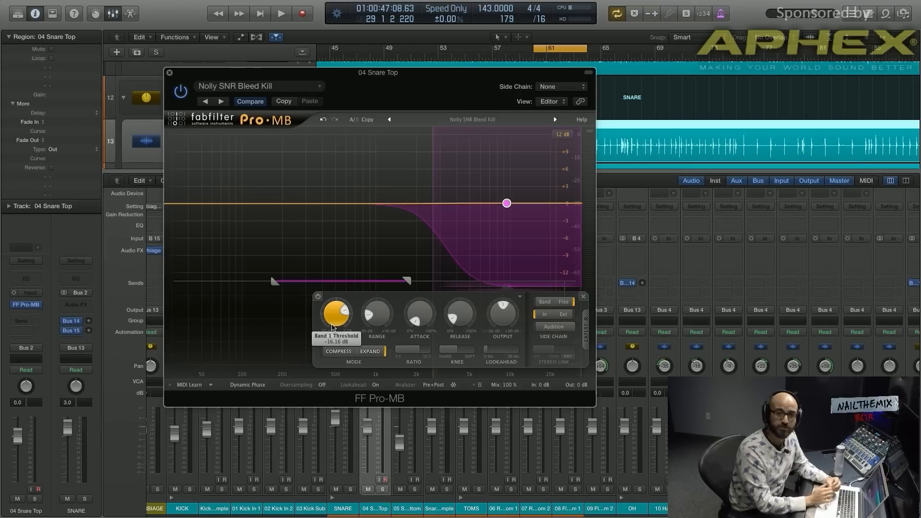
pyautogui.moveTo(333, 327)
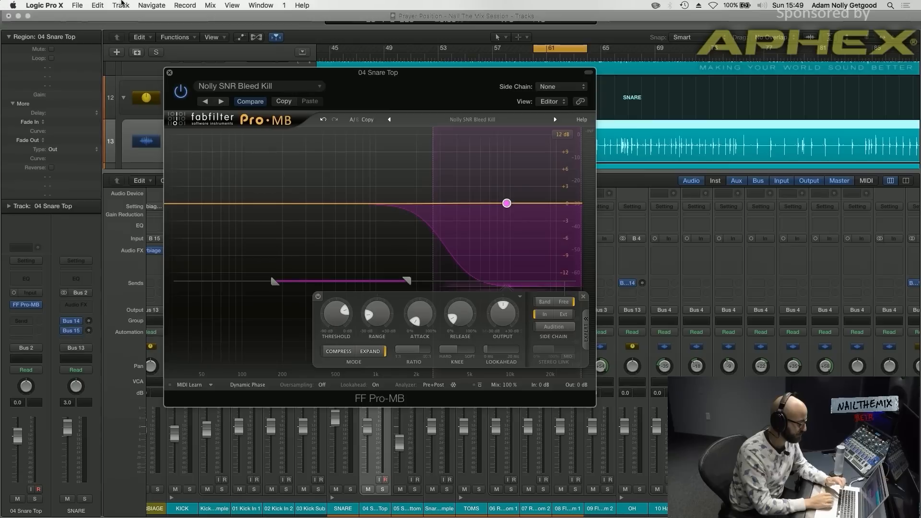
pyautogui.click(384, 490)
pyautogui.press('space')
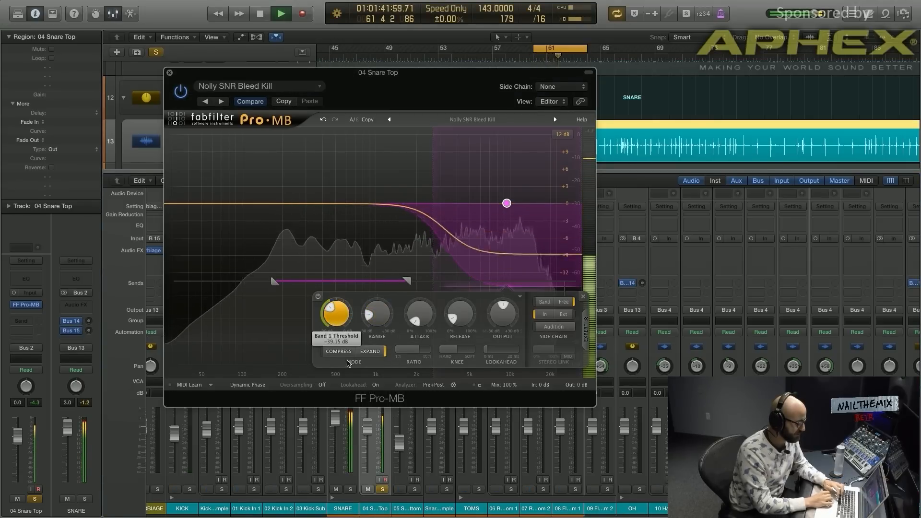
pyautogui.moveTo(330, 324); pyautogui.dragTo(325, 305)
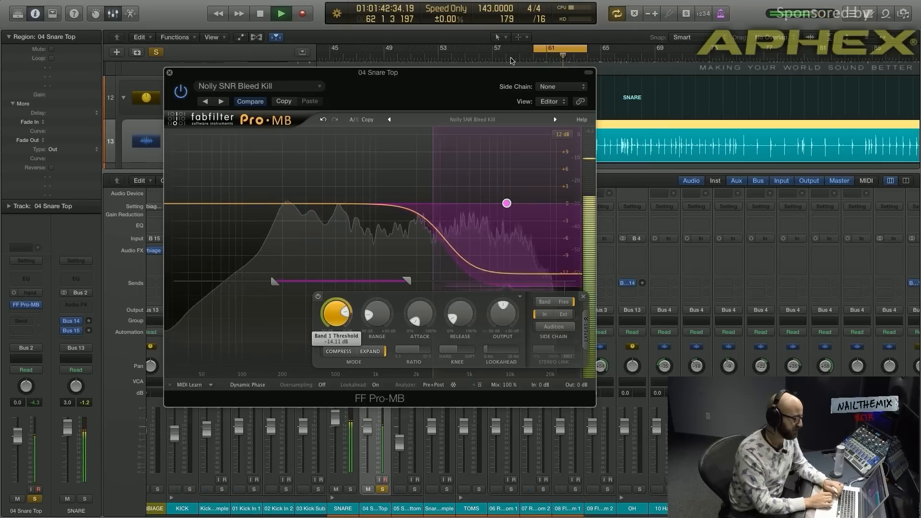
pyautogui.press('space')
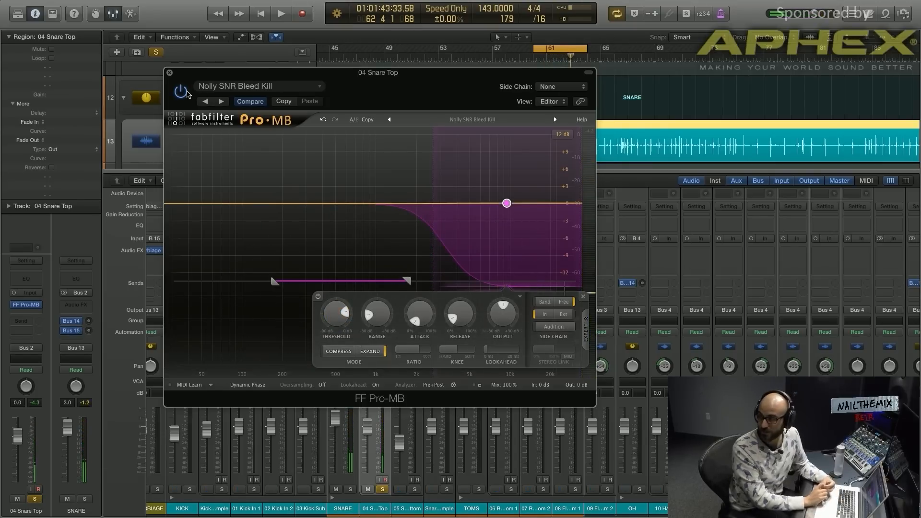
# - Compare the soloed snare top playback with the whole Pro-MB plug-in bypassed and enabled
pyautogui.click(187, 93)
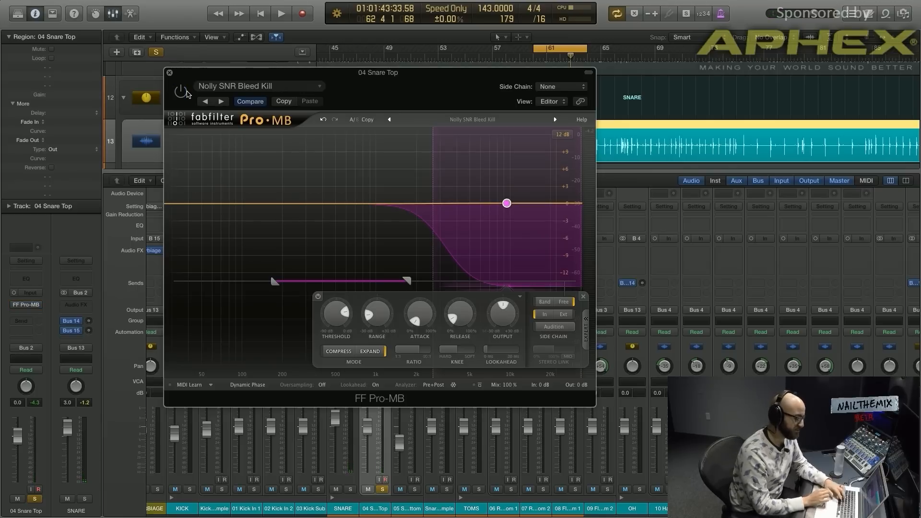
pyautogui.press('space')
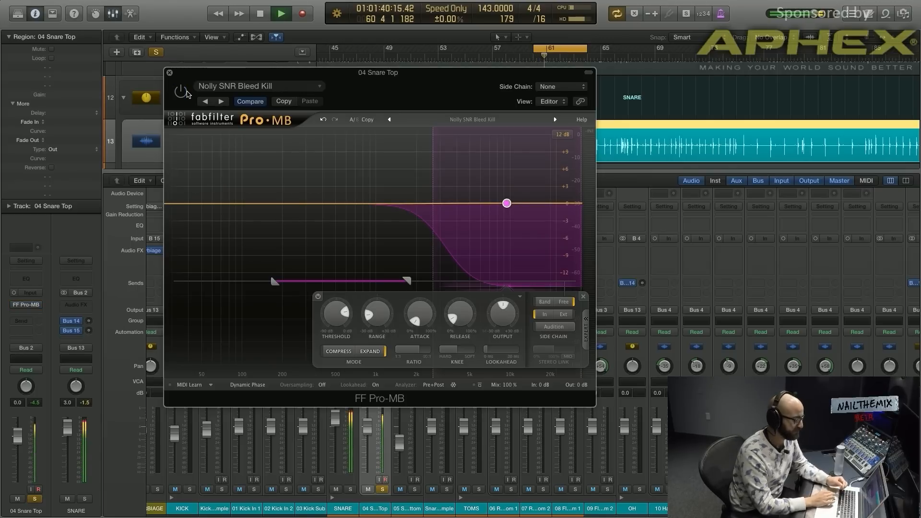
pyautogui.click(187, 92)
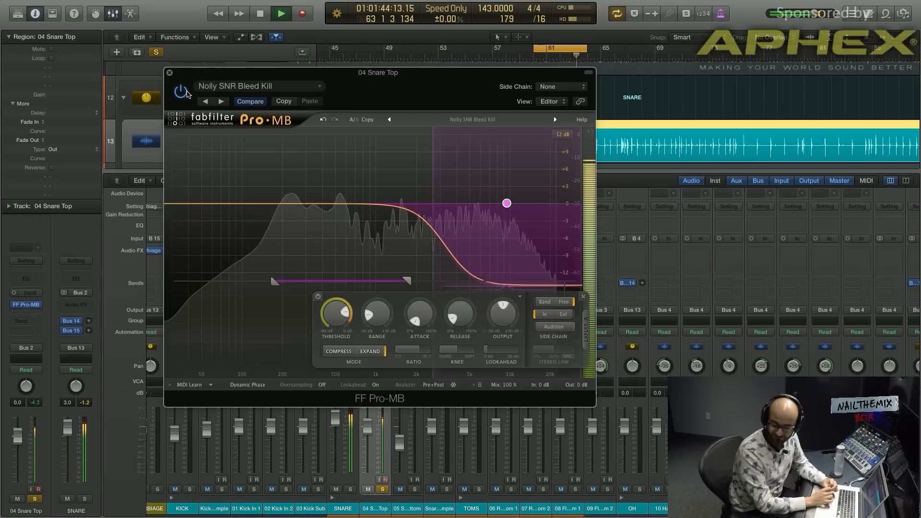
pyautogui.press('space')
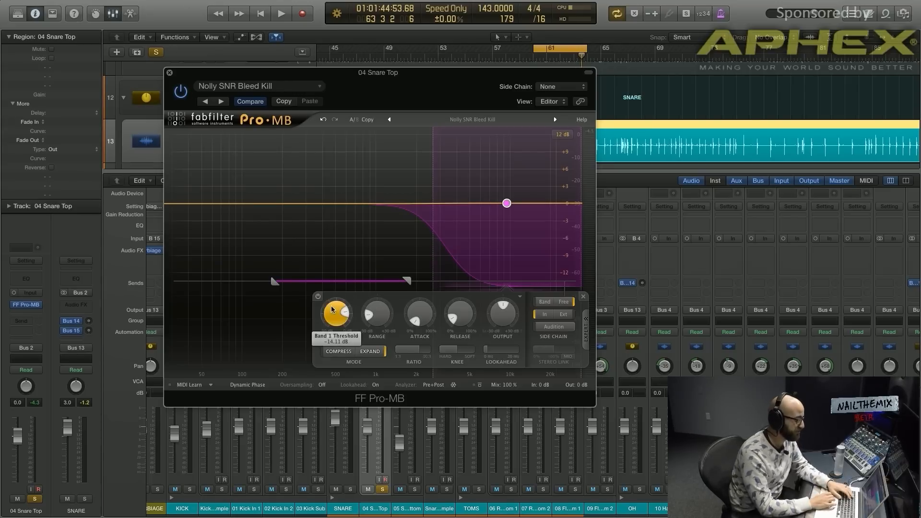
# - Compare the snare top playback with only the Pro-MB band bypassed and enabled, and close the plug-in window
pyautogui.click(317, 296)
pyautogui.press('space')
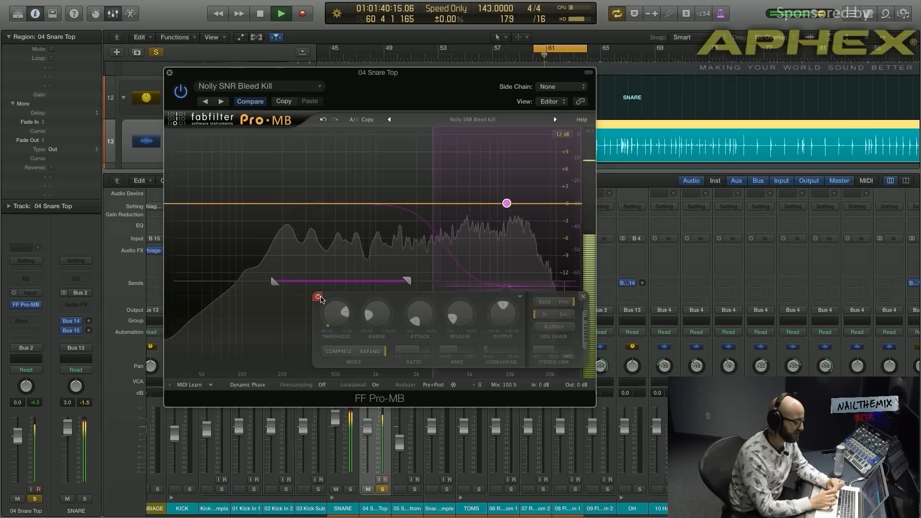
pyautogui.click(318, 296)
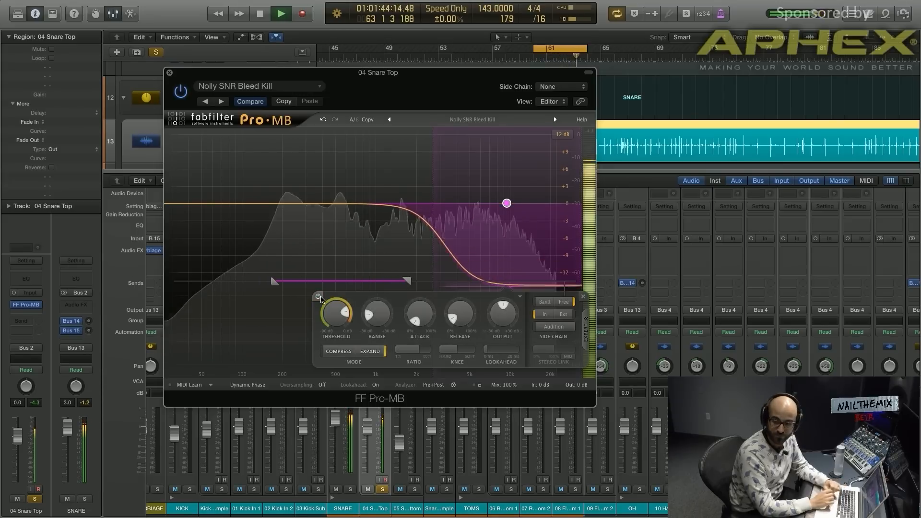
pyautogui.press('space')
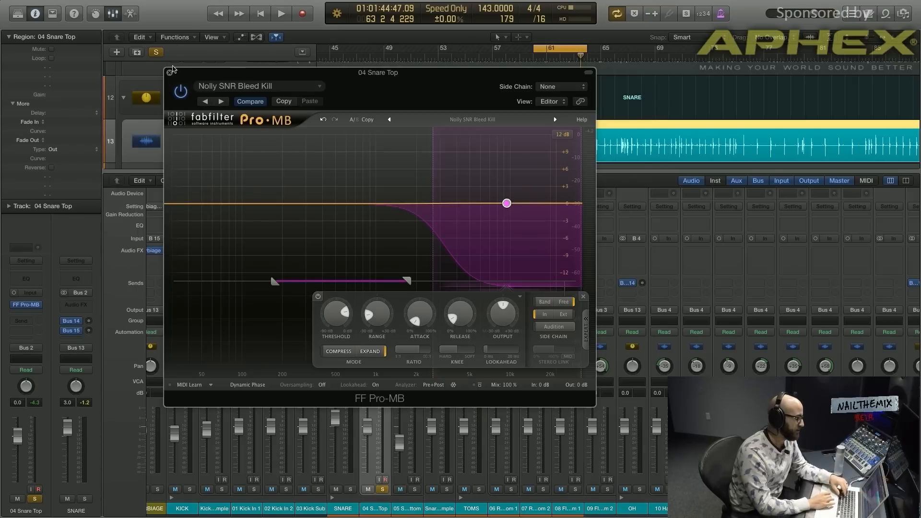
pyautogui.click(169, 72)
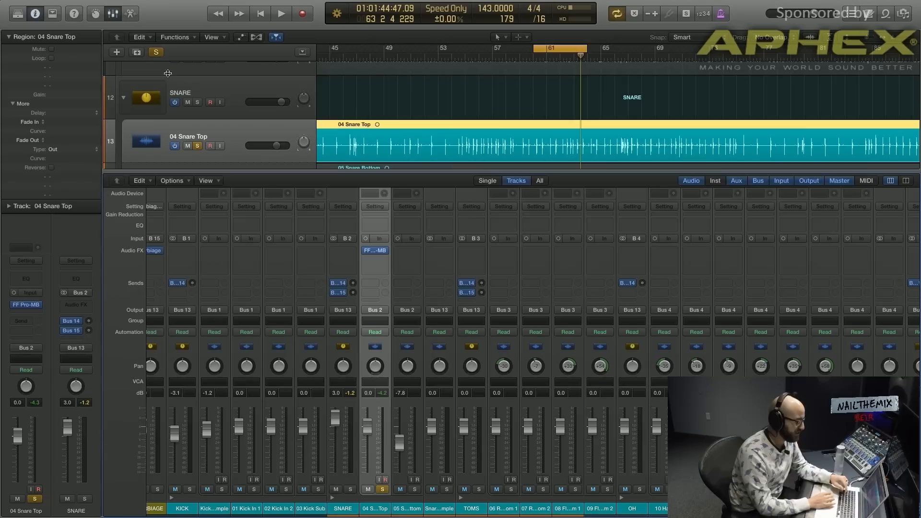
# - Solo the 05 Snare Bottom channel as well and lower its fader to -9.0 dB while both snare mics play
pyautogui.keyDown('alt'); pyautogui.click(414, 489); pyautogui.keyUp('alt')
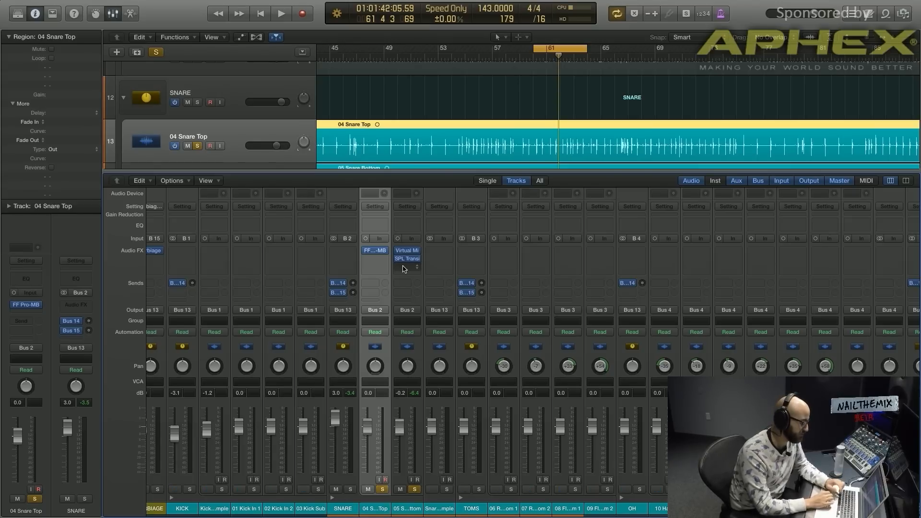
pyautogui.press('space')
pyautogui.moveTo(399, 426); pyautogui.dragTo(398, 445)
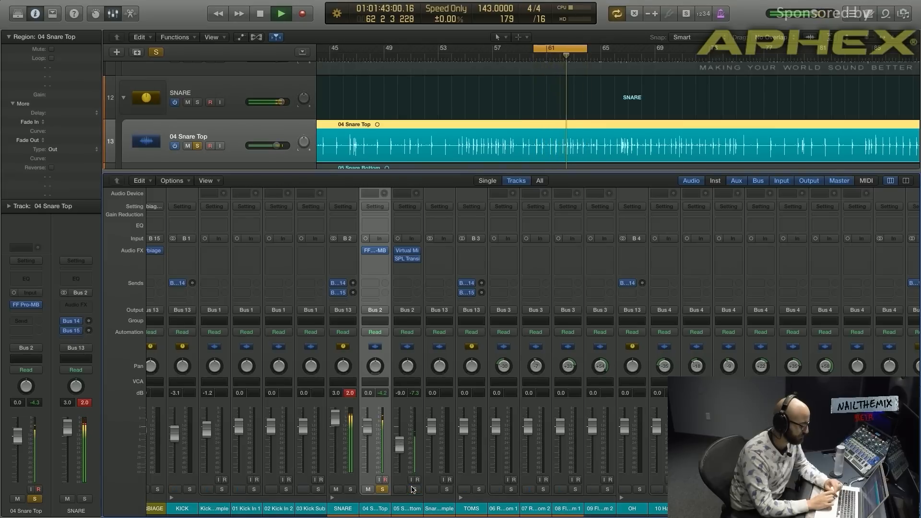
pyautogui.press('space')
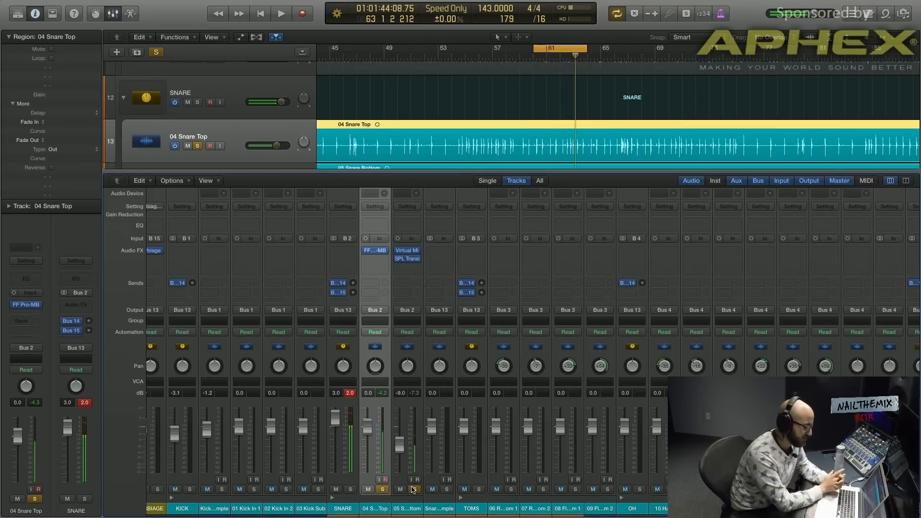
# - Insert a stereo FabFilter Pro-G on the SNARE bus and load the Snare Gate New preset
pyautogui.click(406, 266)
pyautogui.moveTo(384, 300)
pyautogui.moveTo(463, 309)
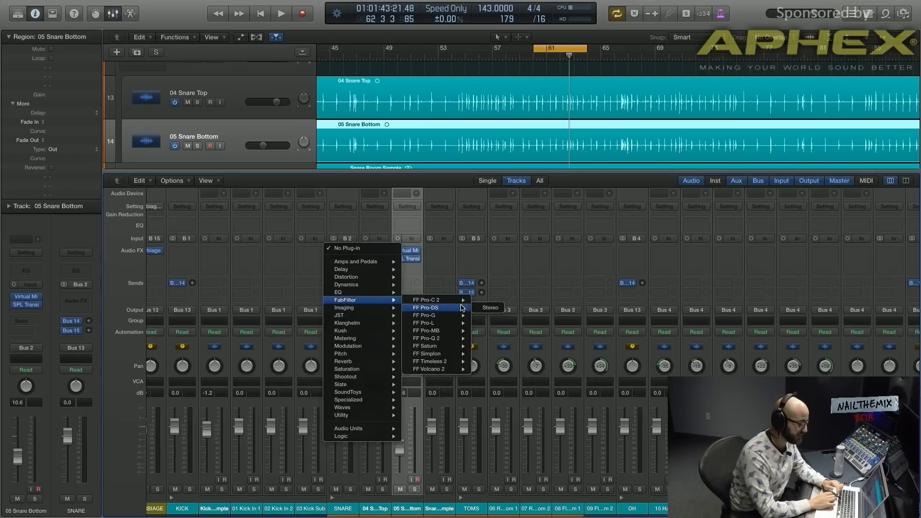
pyautogui.click(484, 315)
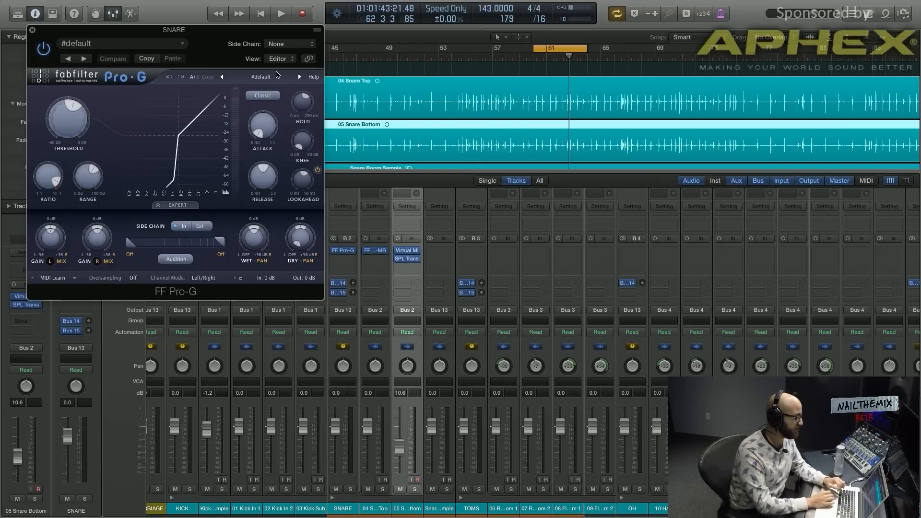
pyautogui.click(276, 76)
pyautogui.click(285, 170)
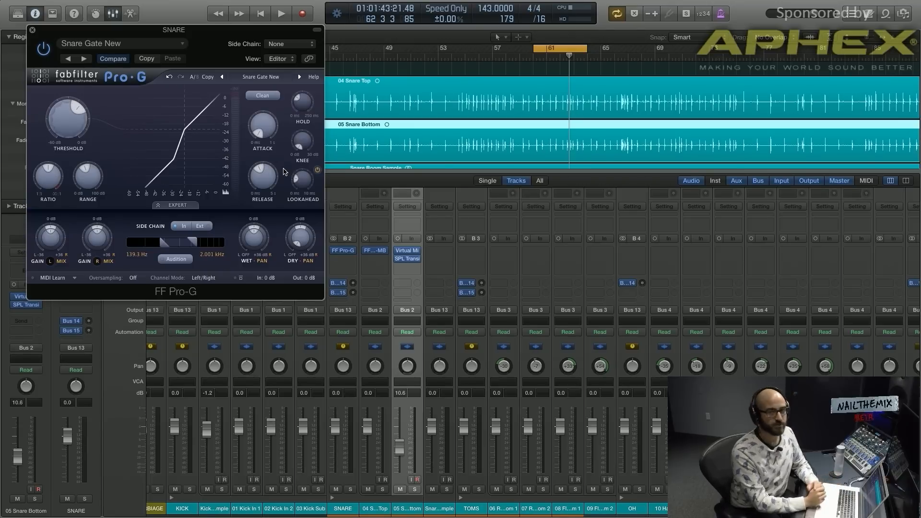
# - Raise the gate's threshold slightly while the soloed SNARE bus plays, and compare the sound with the gate bypassed and enabled
pyautogui.moveTo(86, 178)
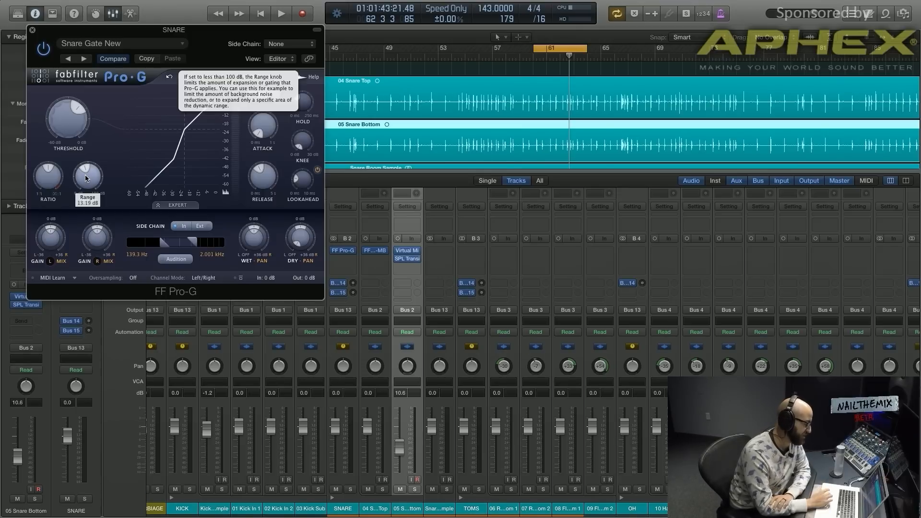
pyautogui.moveTo(44, 180)
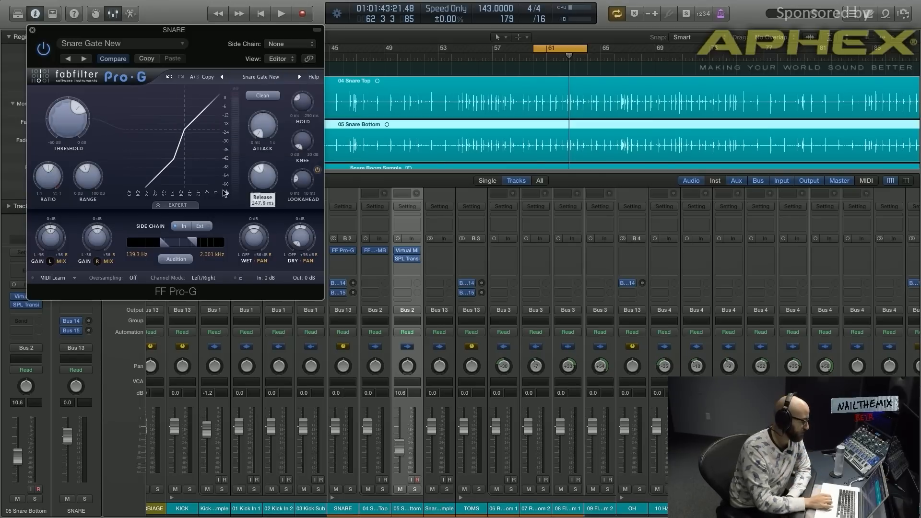
pyautogui.moveTo(71, 130)
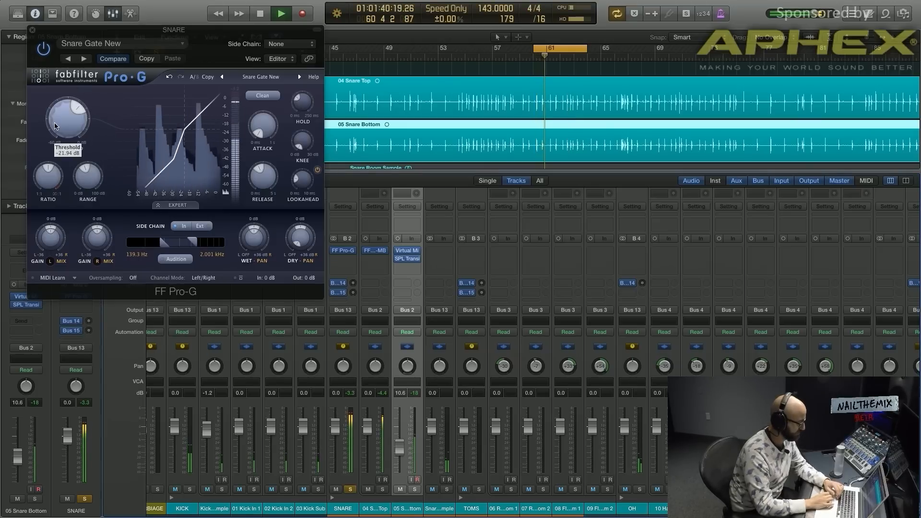
pyautogui.moveTo(54, 123); pyautogui.dragTo(54, 117)
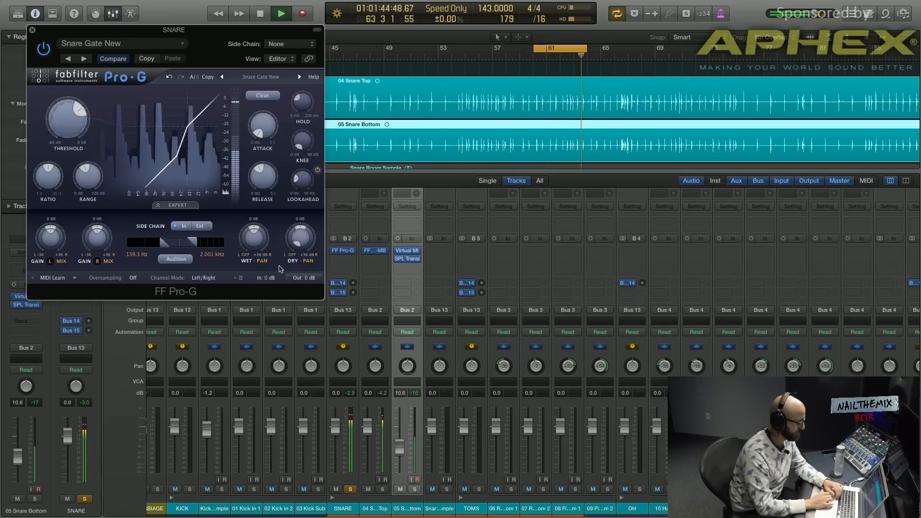
pyautogui.click(239, 279)
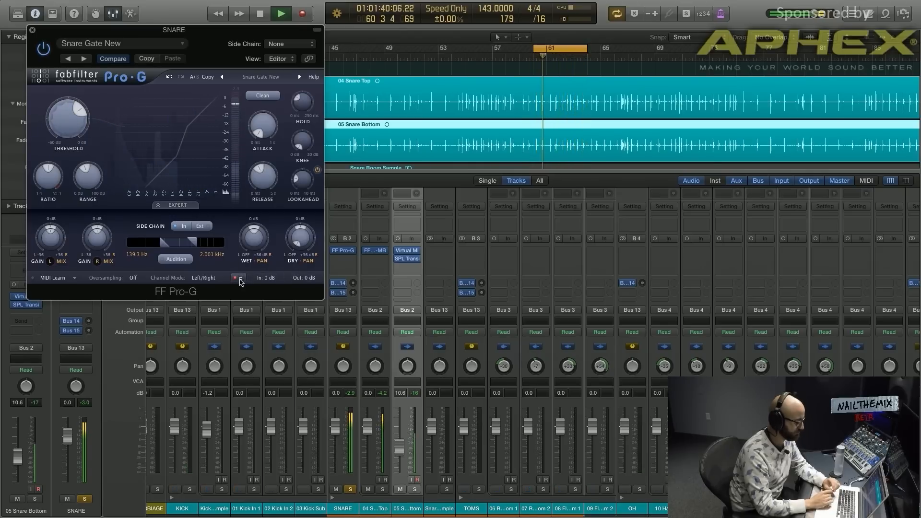
pyautogui.click(240, 279)
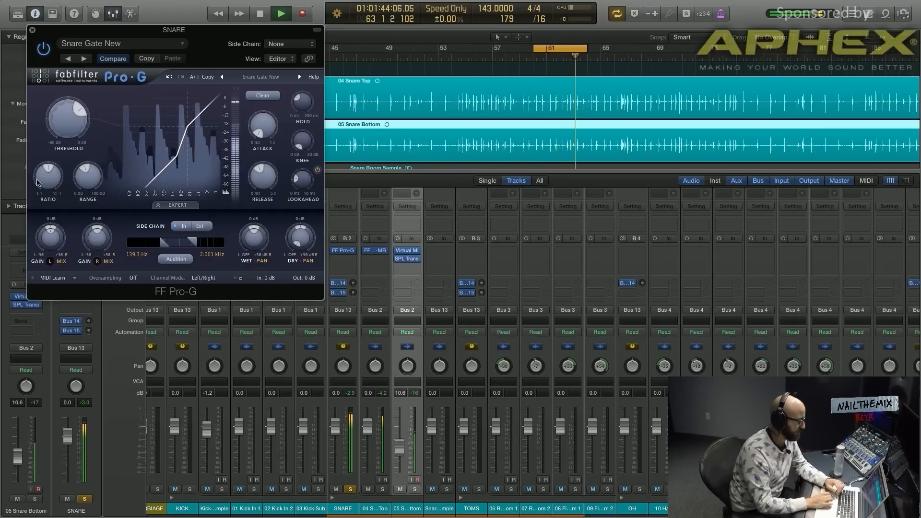
# - Raise the gate's ratio and range toward their maximum for hard gating of the SNARE bus
pyautogui.moveTo(38, 183); pyautogui.dragTo(38, 139)
pyautogui.moveTo(88, 176); pyautogui.dragTo(75, 2)
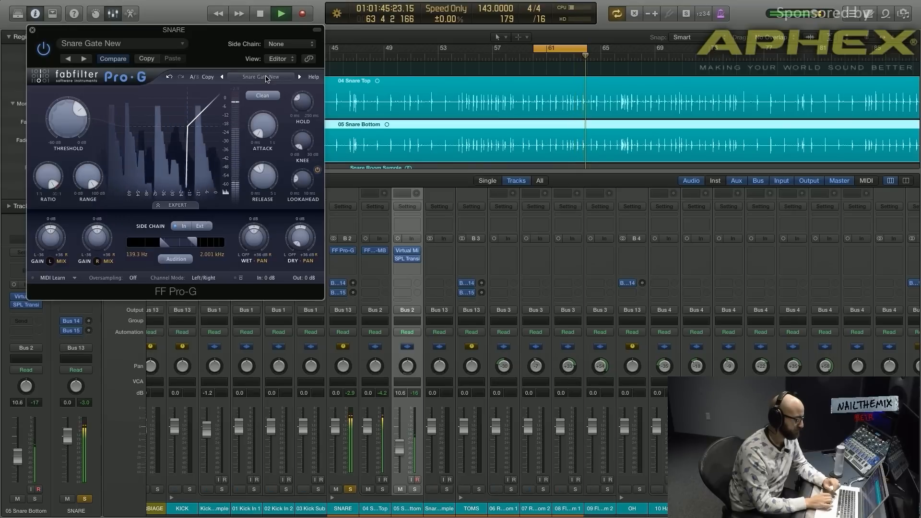
# - Soften the gate on the SNARE bus by setting its ratio to 2.61:1 and its range to 9.68 dB during playback
pyautogui.moveTo(88, 176); pyautogui.dragTo(101, 250)
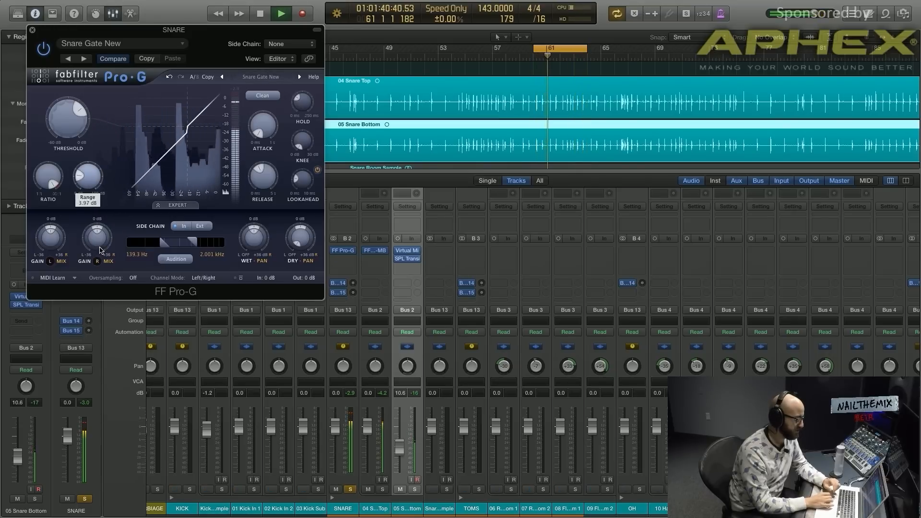
pyautogui.moveTo(48, 176); pyautogui.dragTo(58, 226)
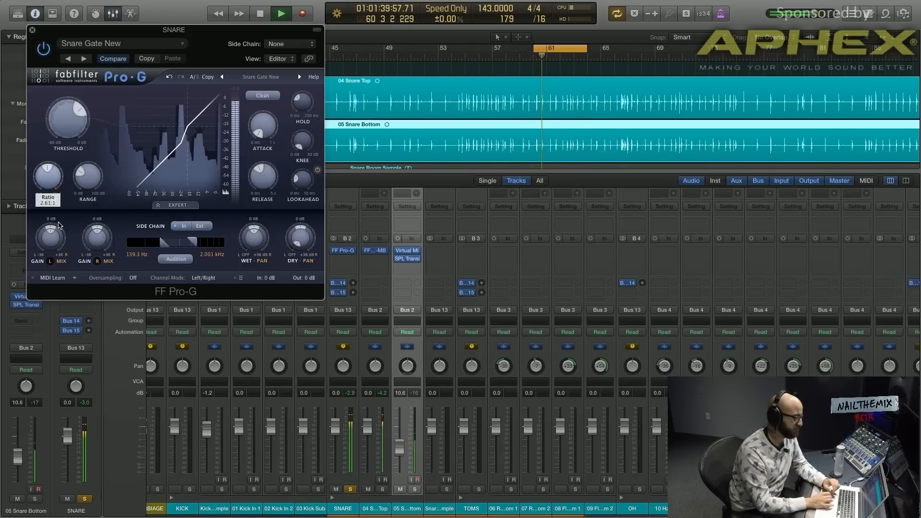
pyautogui.moveTo(86, 171); pyautogui.dragTo(86, 160)
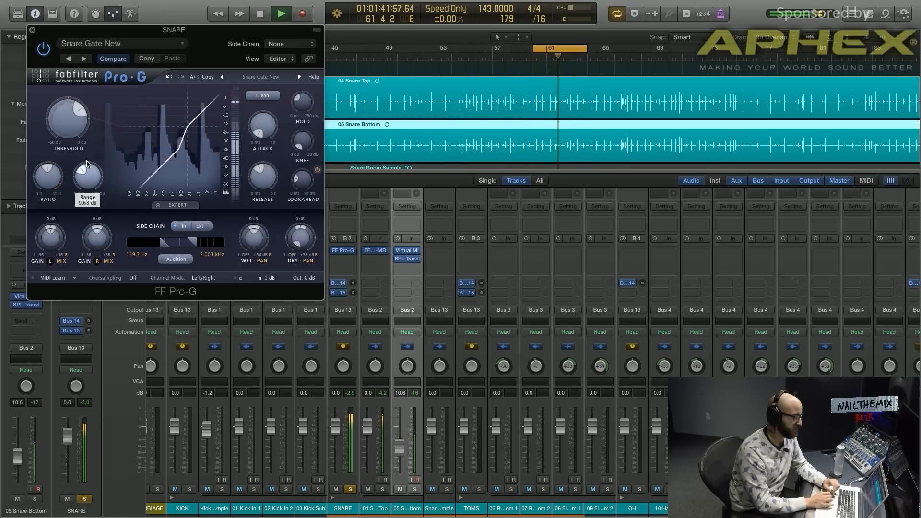
pyautogui.moveTo(69, 119)
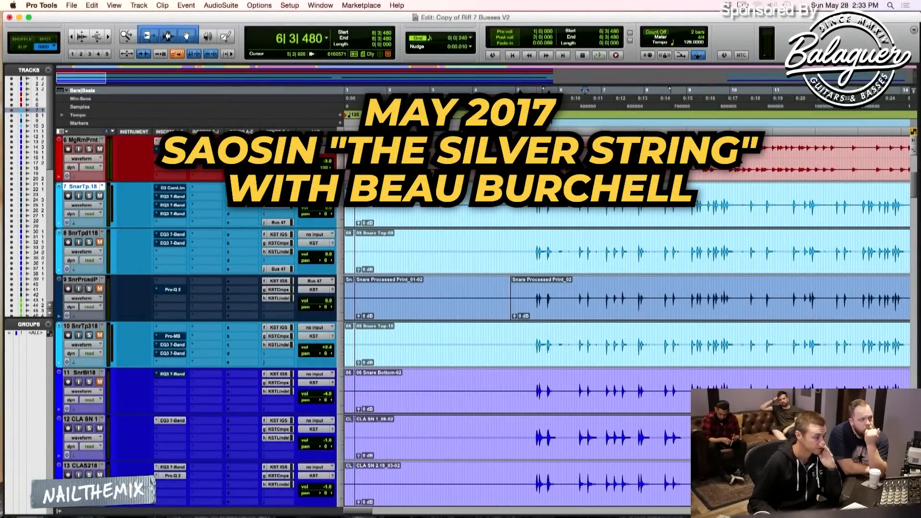
# - Switch to Pro Tools, enable the EQ3 7-Band inserts on the SnrTpd118 track, and review their curves while the track plays soloed
pyautogui.click(538, 216)
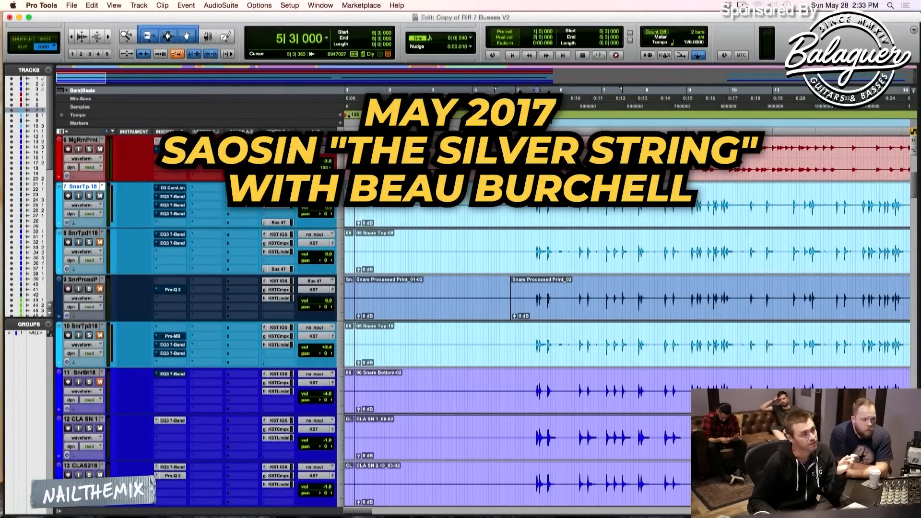
pyautogui.click(171, 234)
pyautogui.keyDown('super'); pyautogui.click(171, 234); pyautogui.keyUp('super')
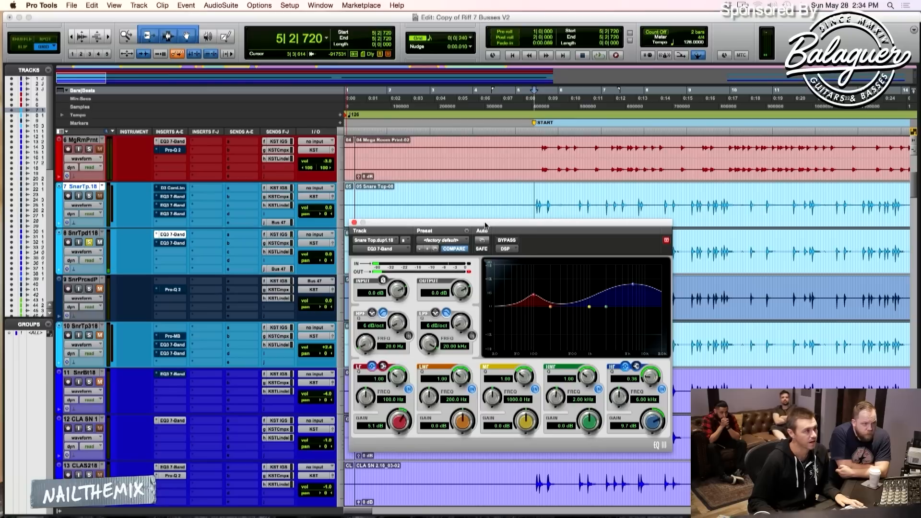
pyautogui.moveTo(485, 225); pyautogui.dragTo(530, 234)
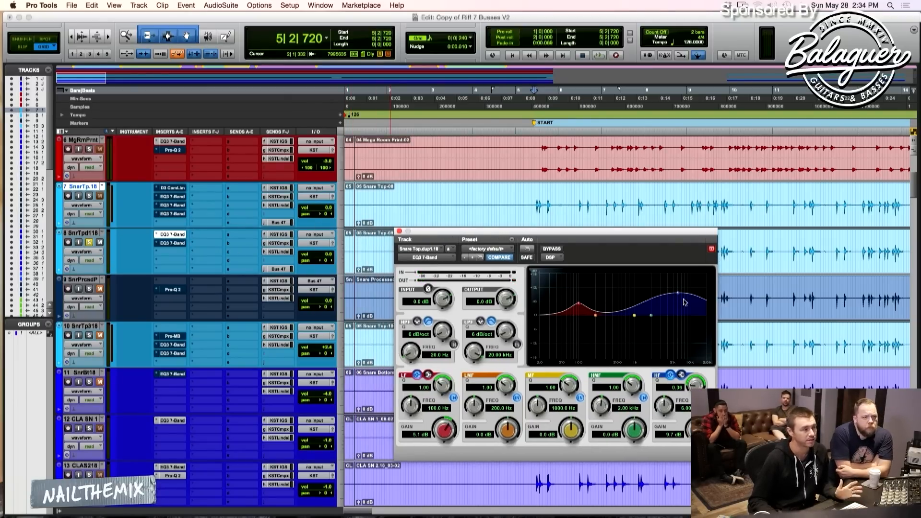
pyautogui.click(174, 243)
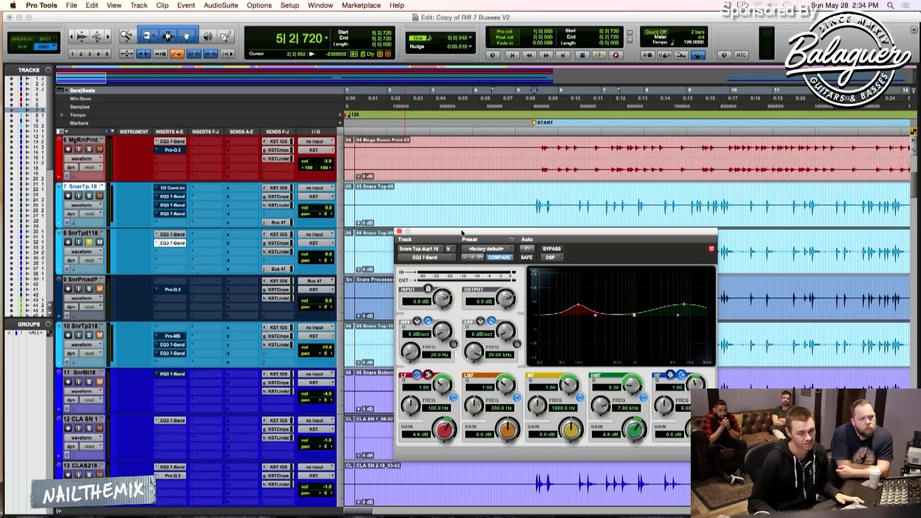
pyautogui.press('space')
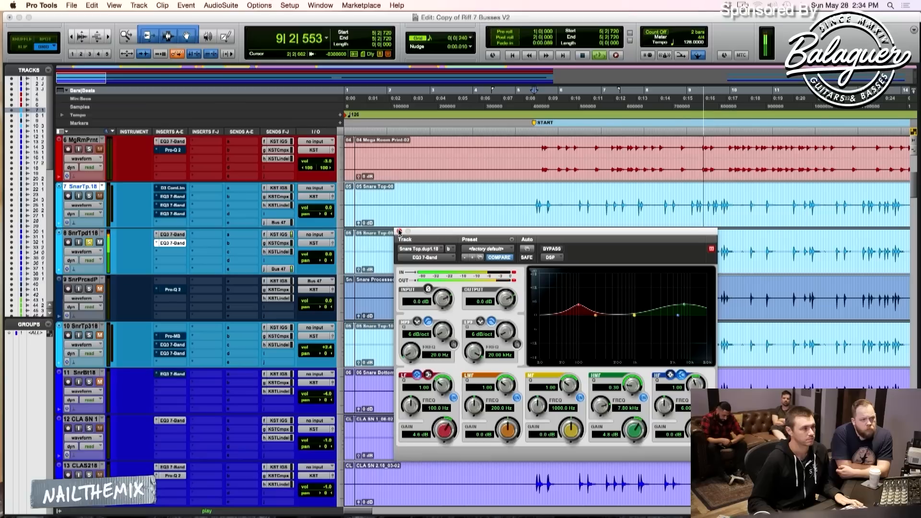
pyautogui.press('space')
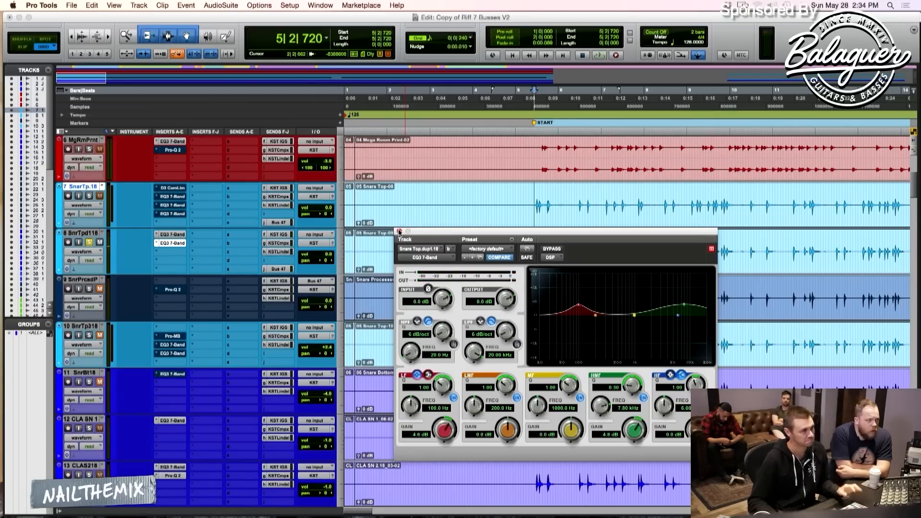
pyautogui.click(399, 231)
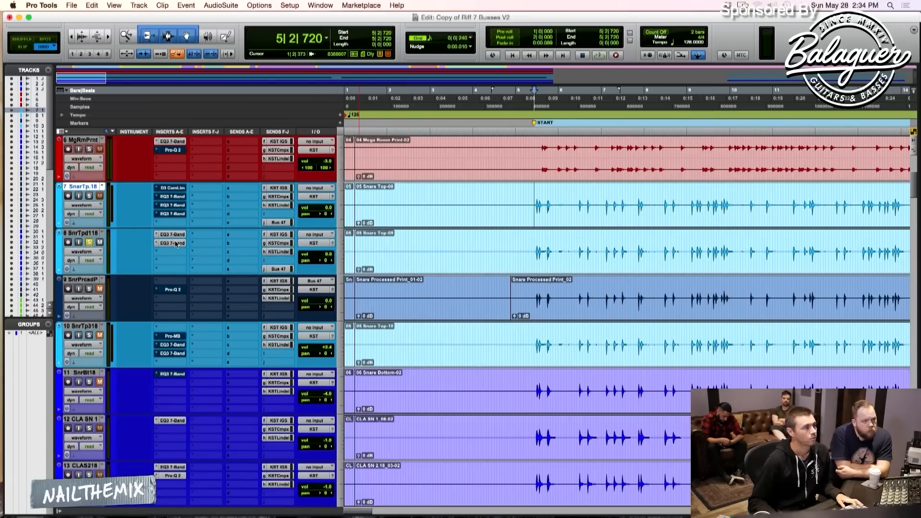
# - Reopen the first EQ3 7-Band on SnrTpd118 and select about the first two bars of snare hits on that track
pyautogui.click(176, 244)
pyautogui.click(171, 234)
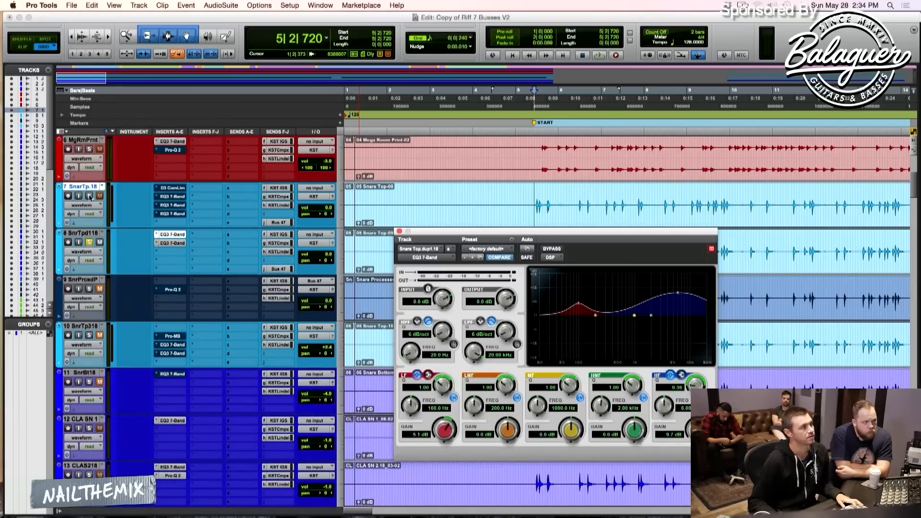
pyautogui.click(90, 234)
pyautogui.moveTo(429, 240); pyautogui.dragTo(425, 317)
pyautogui.moveTo(534, 249); pyautogui.dragTo(624, 246)
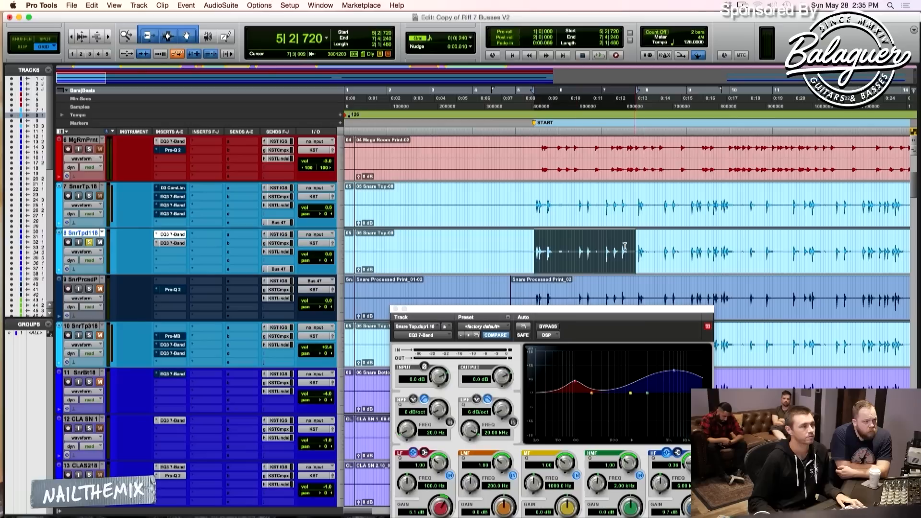
# - Duplicate the SnrTpd118 track once, including its playlists, automation, inserts, sends and group assignments
pyautogui.rightClick(84, 188)
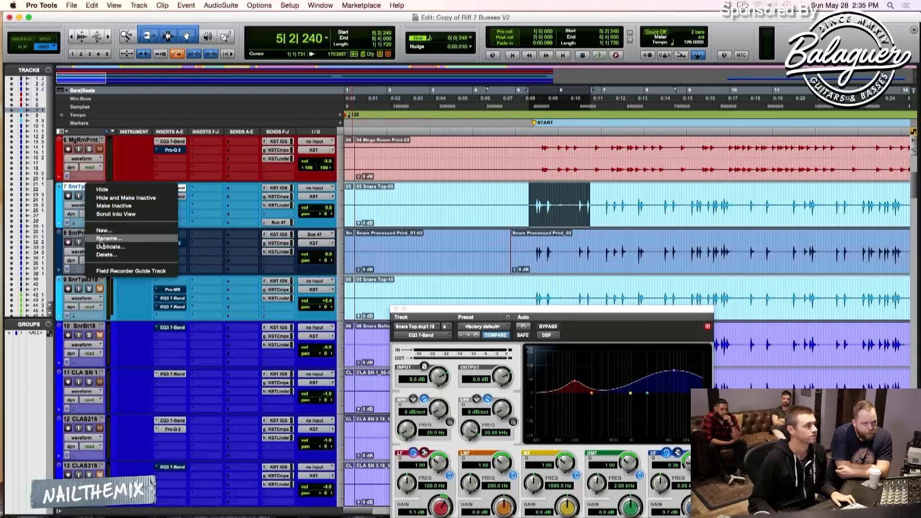
pyautogui.click(103, 247)
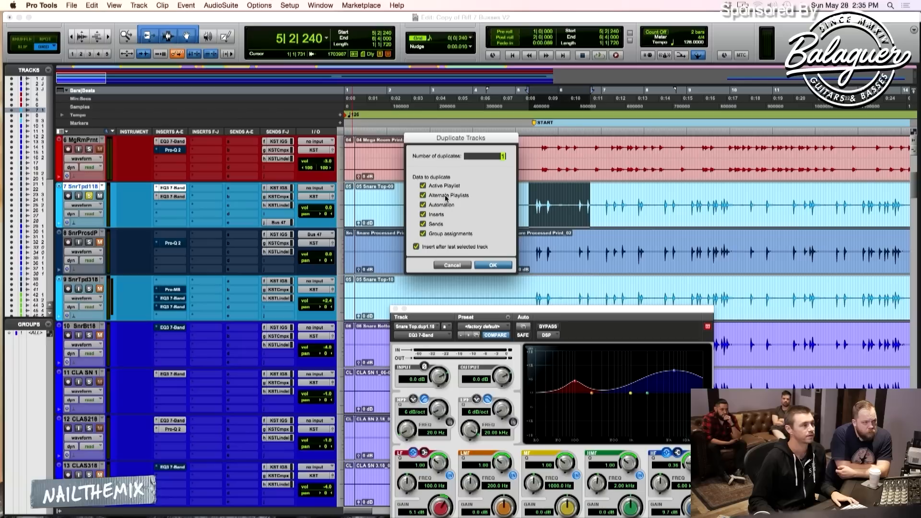
pyautogui.click(493, 266)
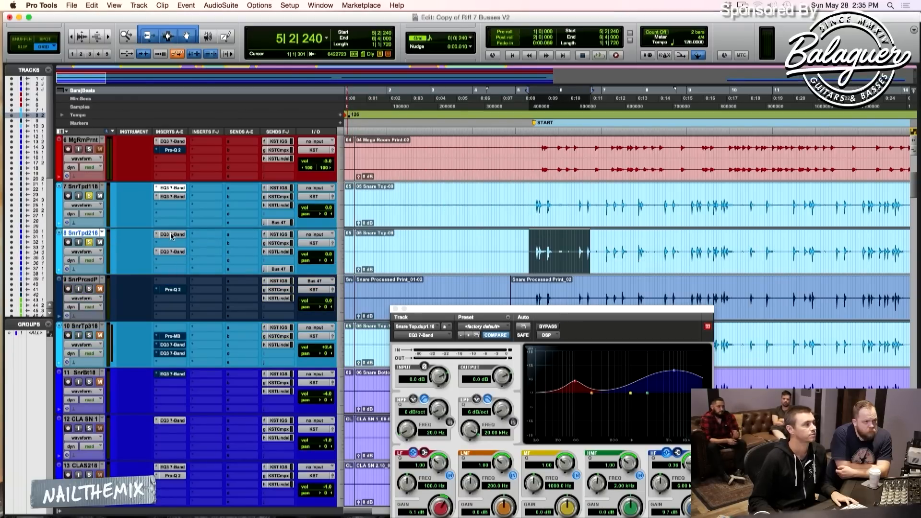
# - Insert a mono Dyn3 Compressor/Limiter in the first slot of the duplicated snare track SnrTpd218 and start playback
pyautogui.click(169, 250)
pyautogui.moveTo(298, 289)
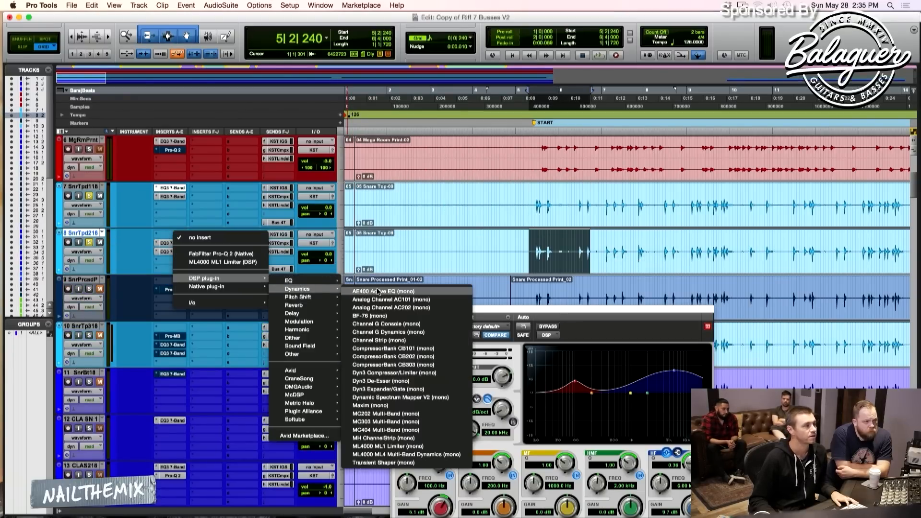
pyautogui.click(393, 372)
pyautogui.press('space')
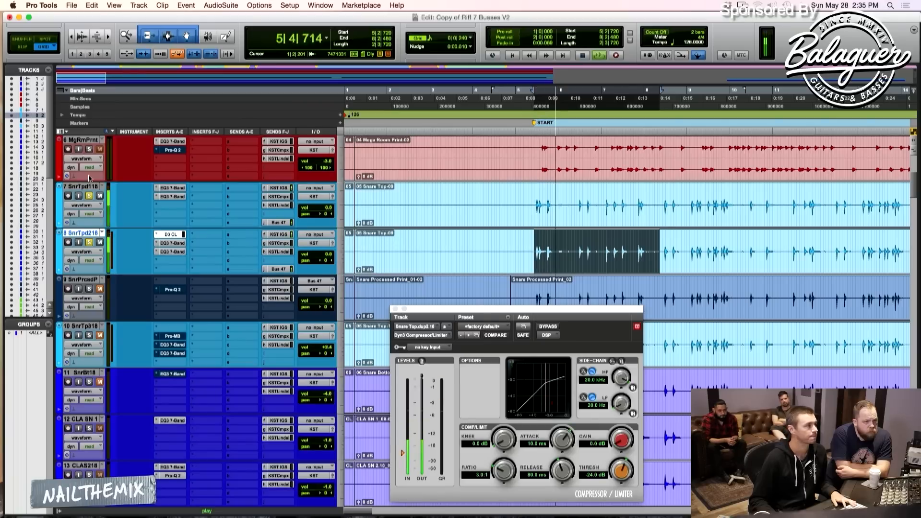
# - Set the compressor on SnrTpd218 to a 10.0 µs attack, 5.0 ms release and 100.0:1 ratio
pyautogui.click(564, 439)
pyautogui.moveTo(564, 439); pyautogui.dragTo(564, 474)
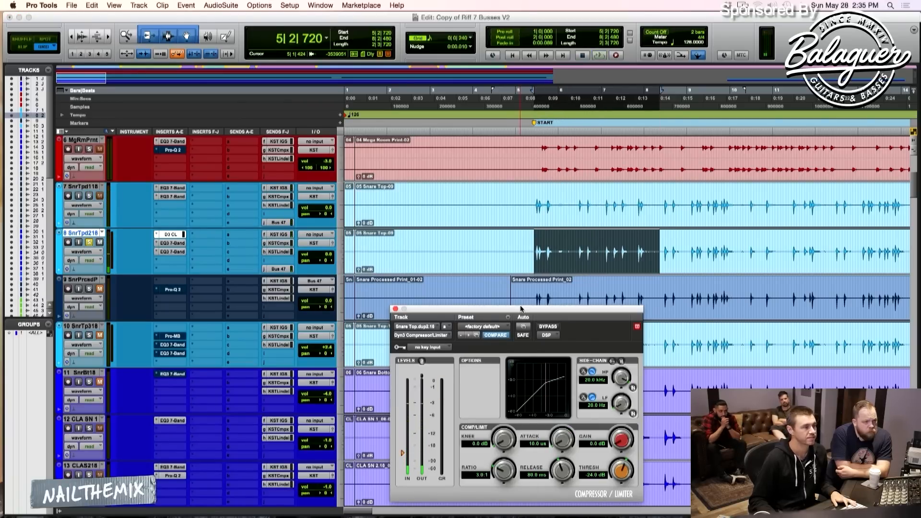
pyautogui.moveTo(521, 309); pyautogui.dragTo(512, 147)
pyautogui.moveTo(553, 307); pyautogui.dragTo(548, 439)
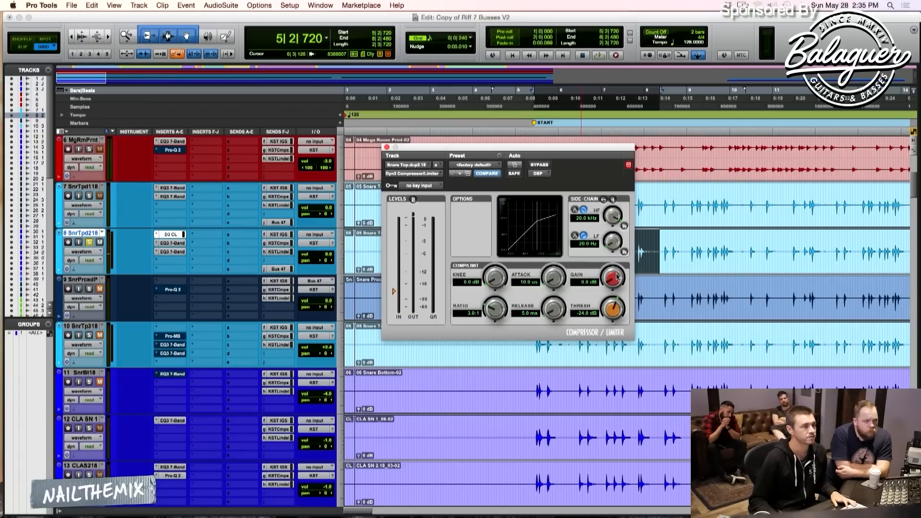
pyautogui.moveTo(500, 306); pyautogui.dragTo(502, 147)
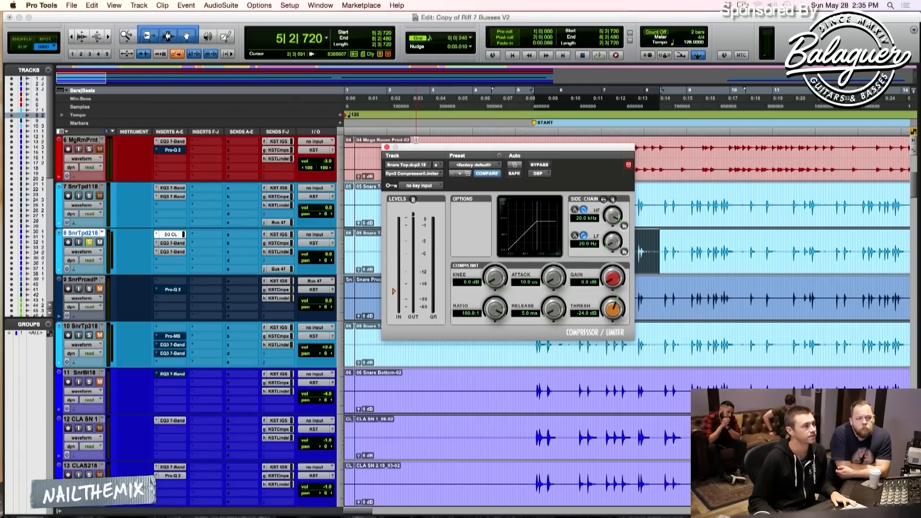
pyautogui.moveTo(439, 150); pyautogui.dragTo(437, 298)
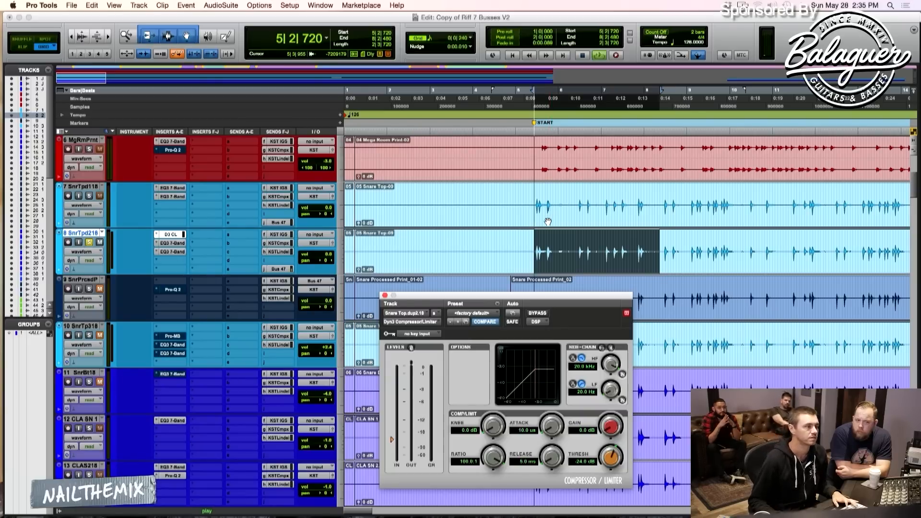
# - Raise the compressor's threshold to -19.2 dB while the soloed duplicate snare track plays
pyautogui.press('space')
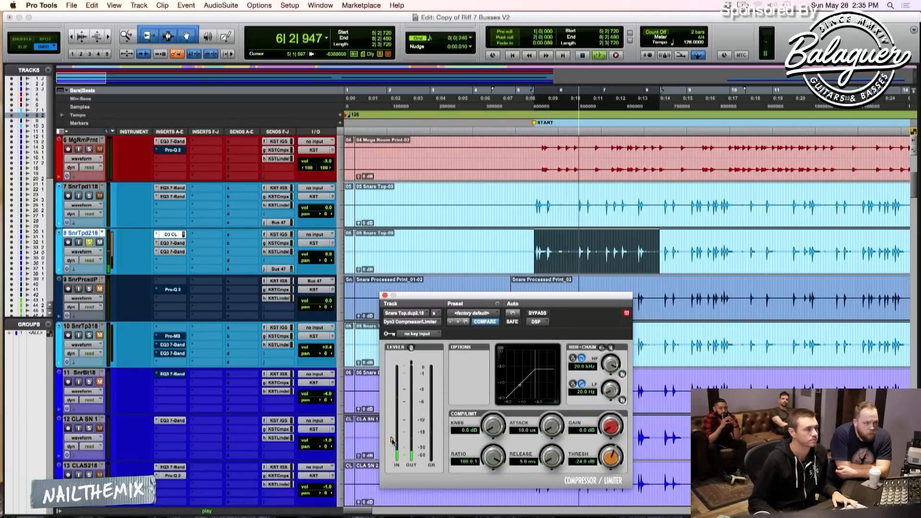
pyautogui.moveTo(392, 442); pyautogui.dragTo(393, 433)
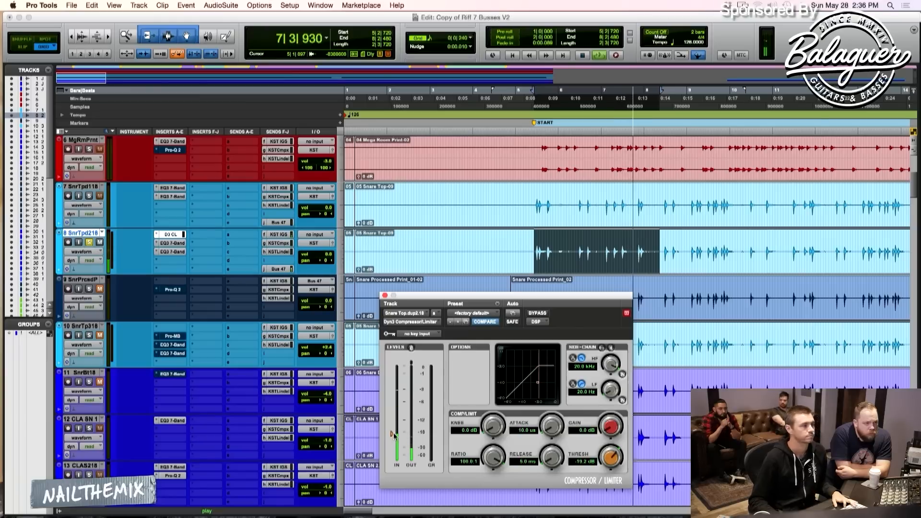
pyautogui.press('space')
# - Insert a mono EQ3 7-Band in the fourth slot of SnrTpd218 and high-pass it at 820.9 Hz with a 12 dB/oct slope
pyautogui.click(173, 260)
pyautogui.moveTo(206, 304)
pyautogui.moveTo(297, 307)
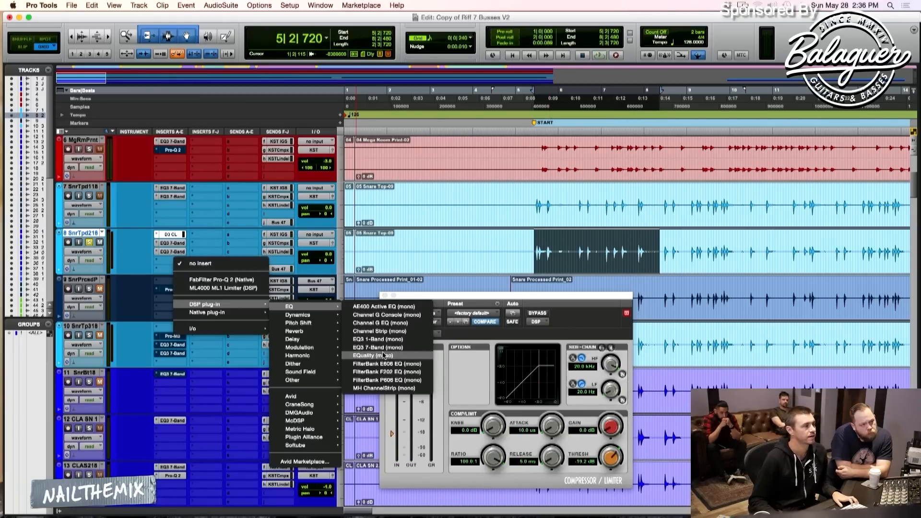
pyautogui.click(384, 347)
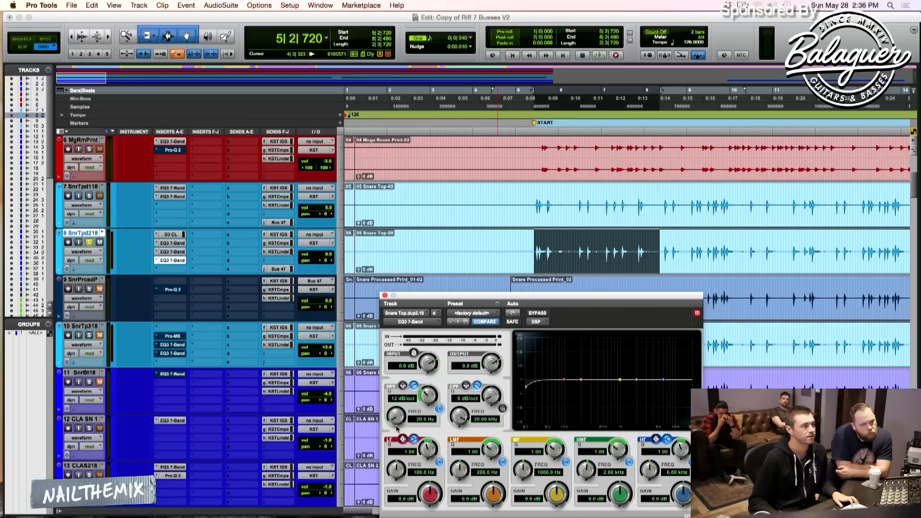
pyautogui.moveTo(392, 418); pyautogui.dragTo(402, 384)
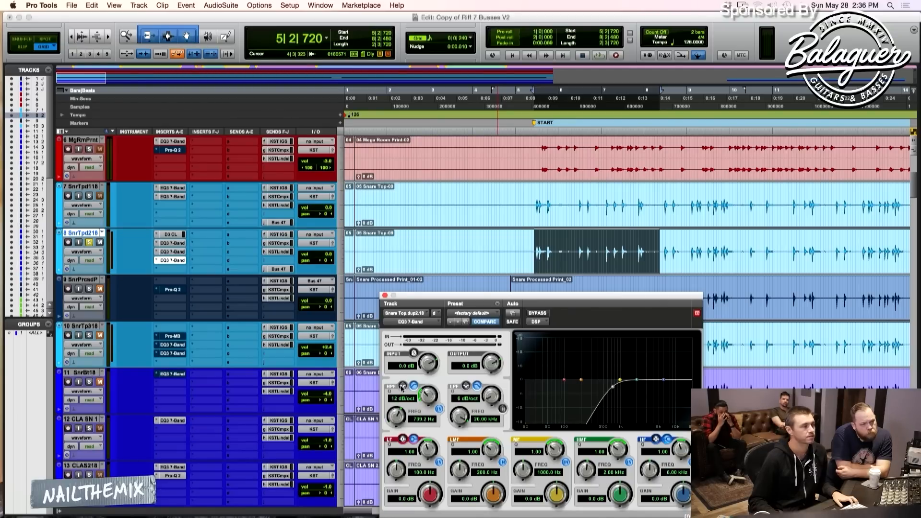
pyautogui.press('space')
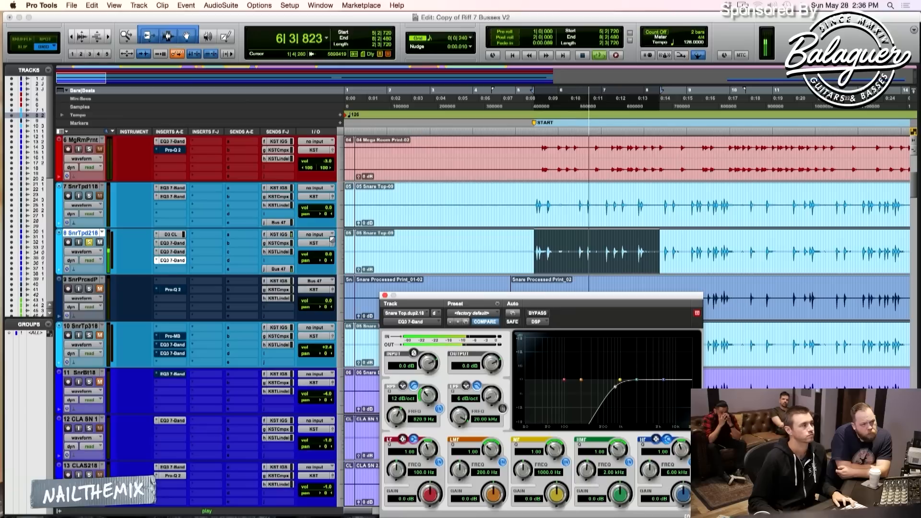
pyautogui.press('space')
# - Invert the new EQ's input polarity, solo SnrTpd118 as well, and play both snare tracks together while reviewing the duplicate's plug-ins
pyautogui.click(414, 353)
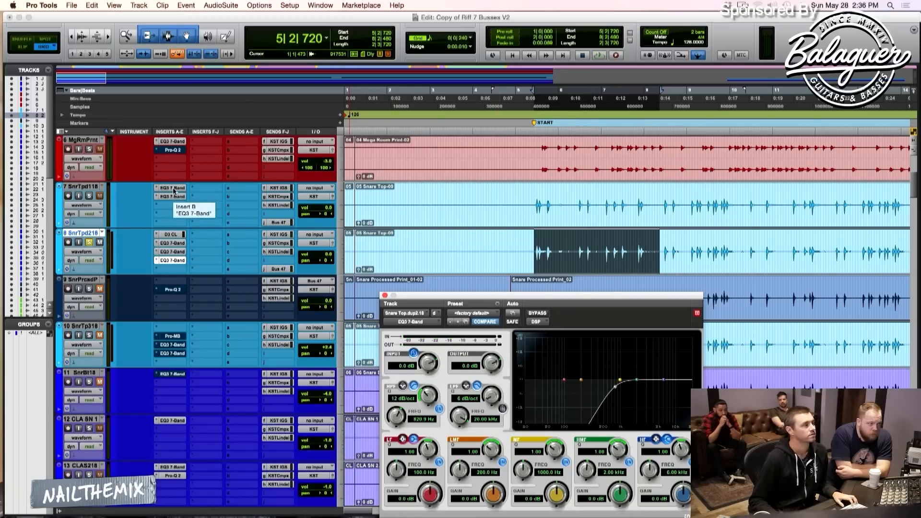
pyautogui.click(172, 235)
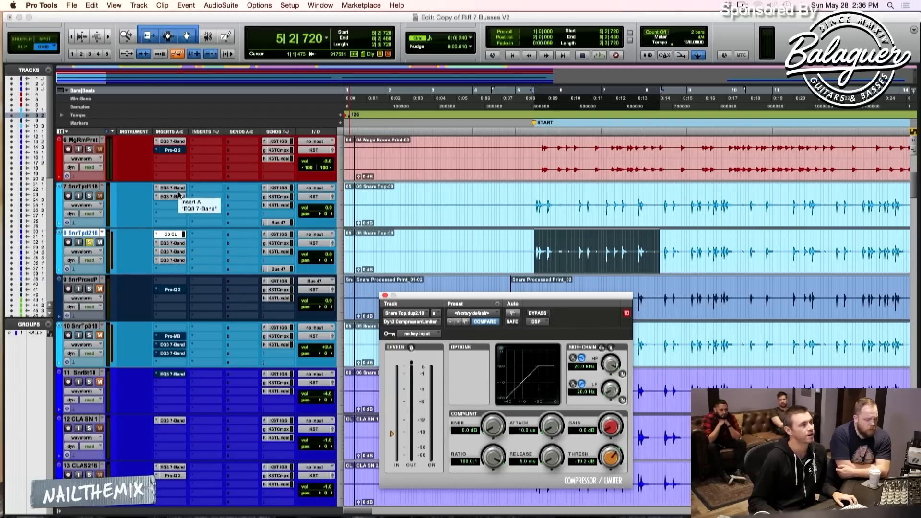
pyautogui.click(179, 262)
pyautogui.click(179, 262)
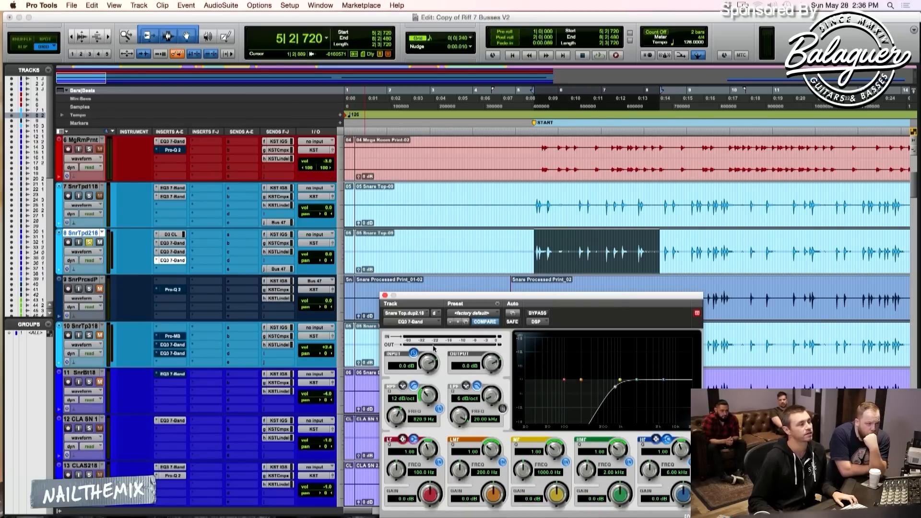
pyautogui.click(90, 198)
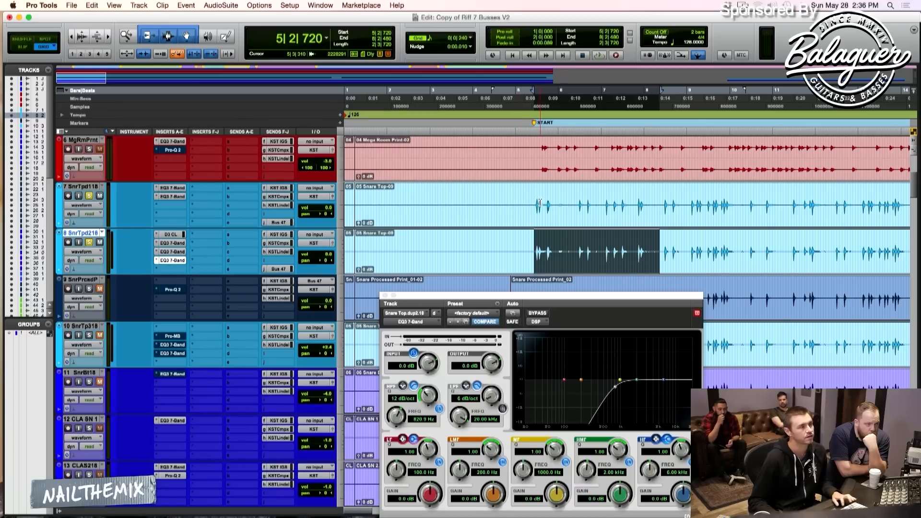
pyautogui.press('space')
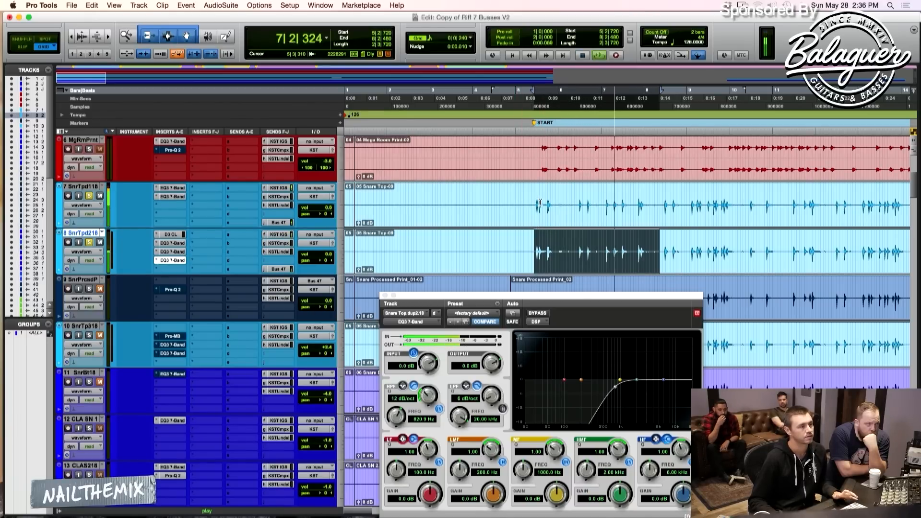
pyautogui.press('space')
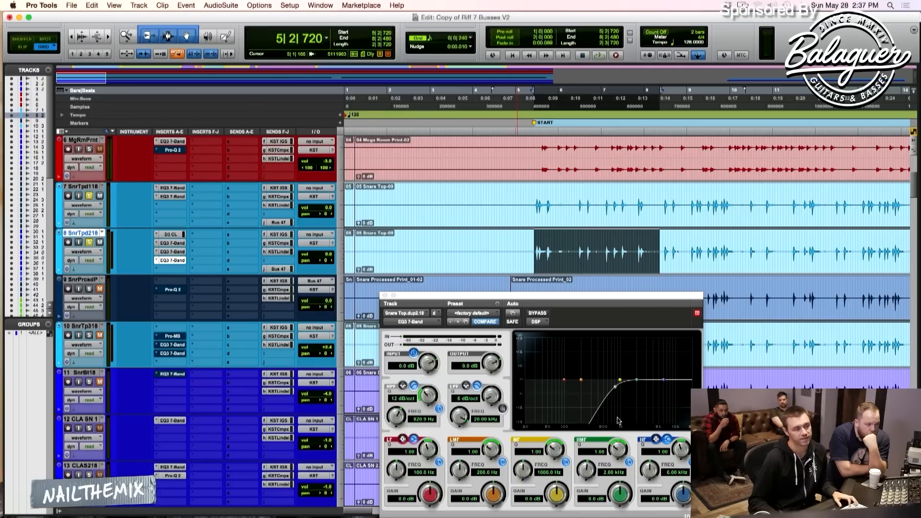
pyautogui.click(175, 236)
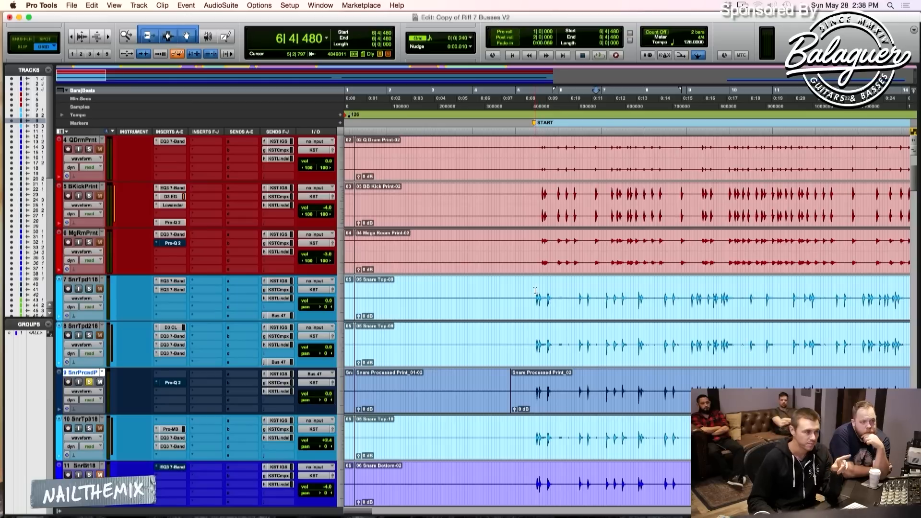
# - Open the polarity-inverted EQ on SnrTpd218 and examine the matching hits in both snare top waveforms
pyautogui.click(535, 290)
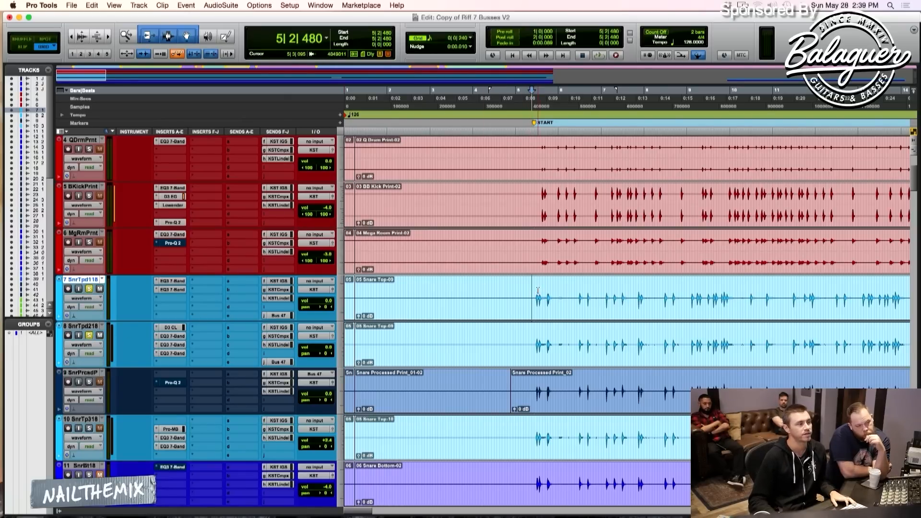
pyautogui.click(167, 354)
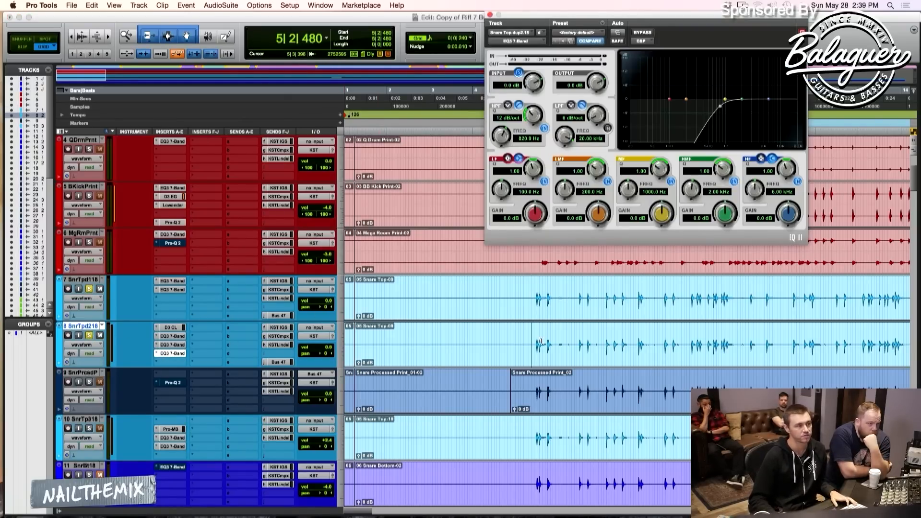
pyautogui.moveTo(542, 341); pyautogui.dragTo(662, 340)
pyautogui.moveTo(577, 297); pyautogui.dragTo(691, 292)
pyautogui.moveTo(577, 338); pyautogui.dragTo(732, 339)
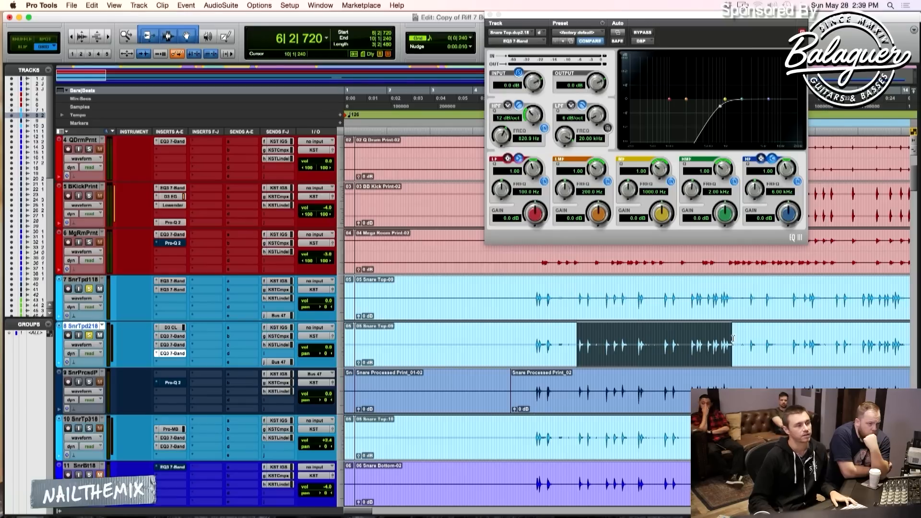
pyautogui.click(570, 290)
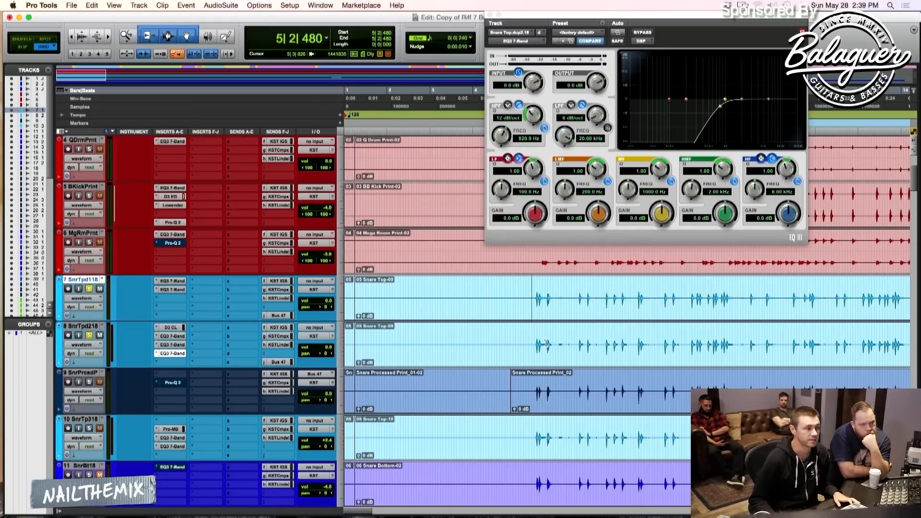
# - Play both snares from 5|2|720 while pulling SnrTpd218's output fader down to -∞, and reset it to 0.0 dB
pyautogui.click(533, 331)
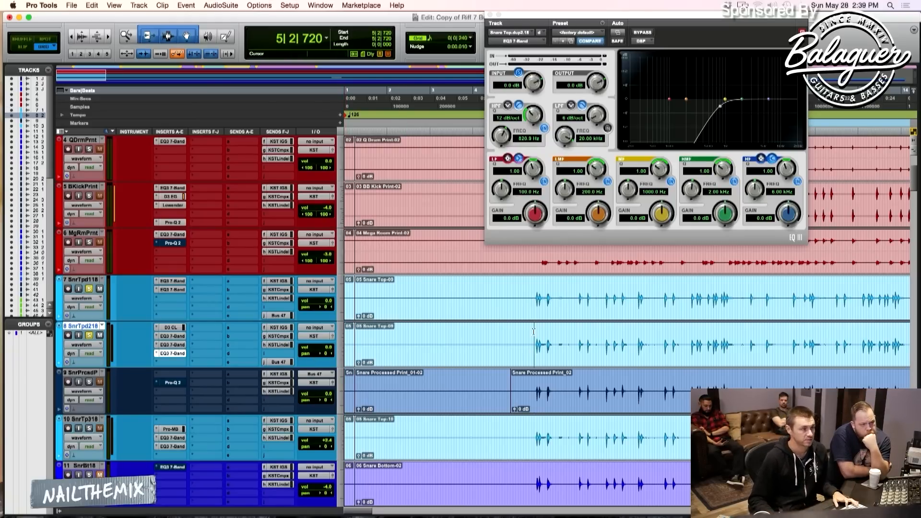
pyautogui.click(331, 336)
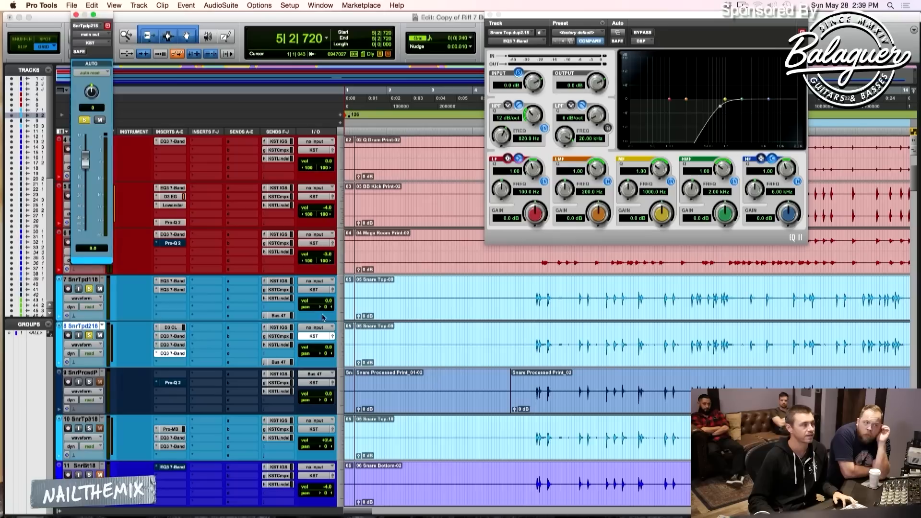
pyautogui.moveTo(101, 15); pyautogui.dragTo(435, 109)
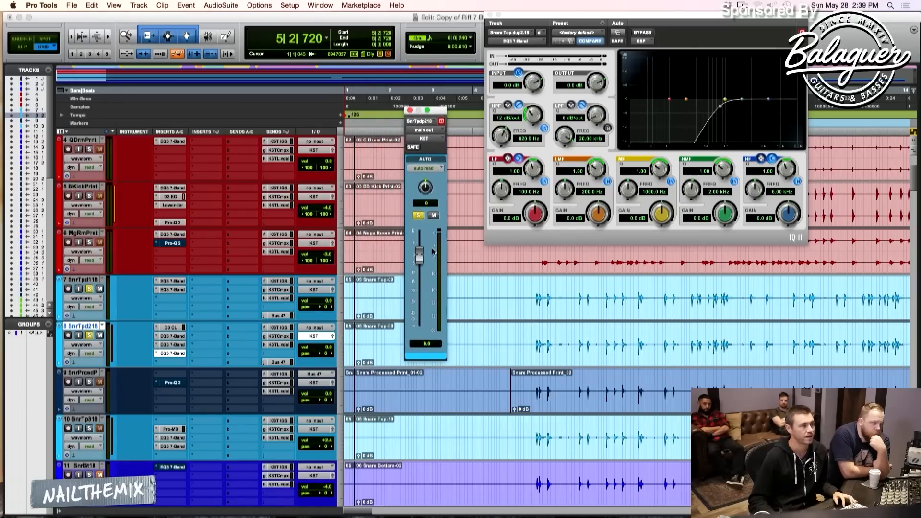
pyautogui.press('space')
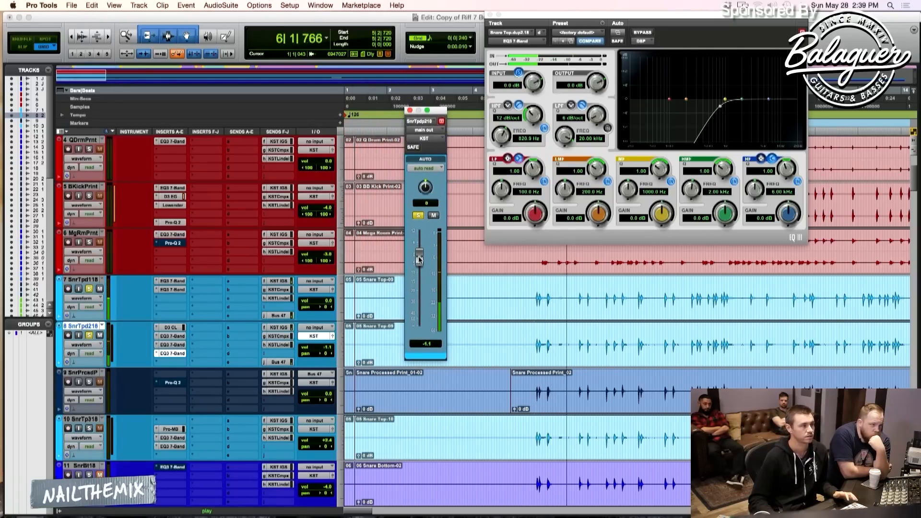
pyautogui.moveTo(416, 253); pyautogui.dragTo(419, 327)
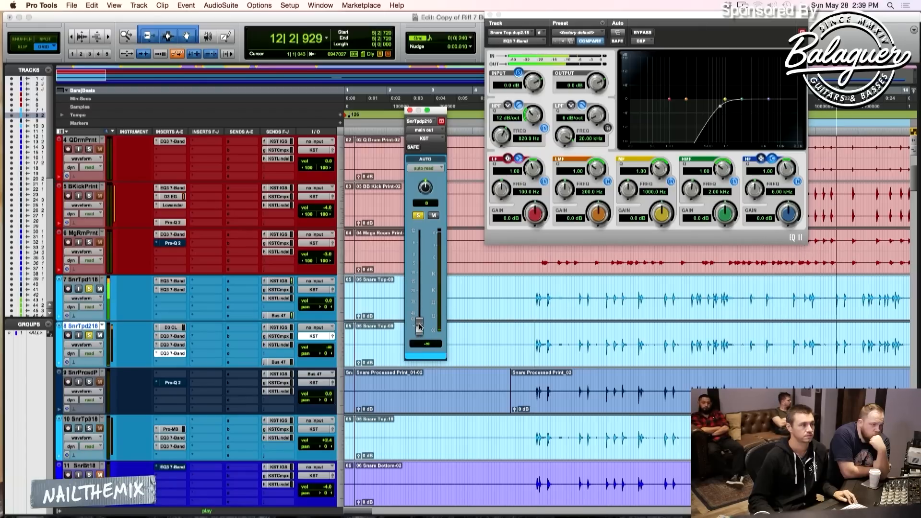
pyautogui.keyDown('alt'); pyautogui.click(419, 327); pyautogui.keyUp('alt')
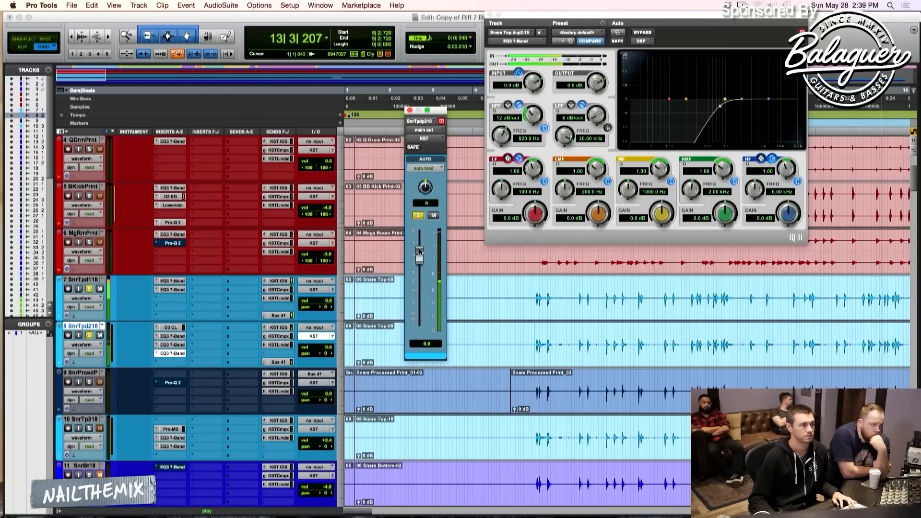
pyautogui.press('space')
pyautogui.press('ctrl+alt+super+w')
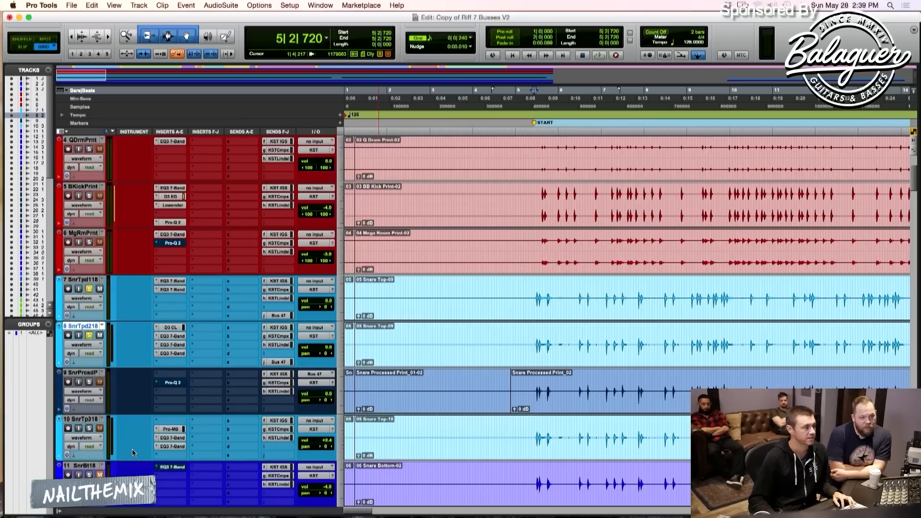
# - Solo SnrTp318 and the processed snare print SnrPrcsdP in turn to compare how they sound
pyautogui.click(88, 429)
pyautogui.press('space')
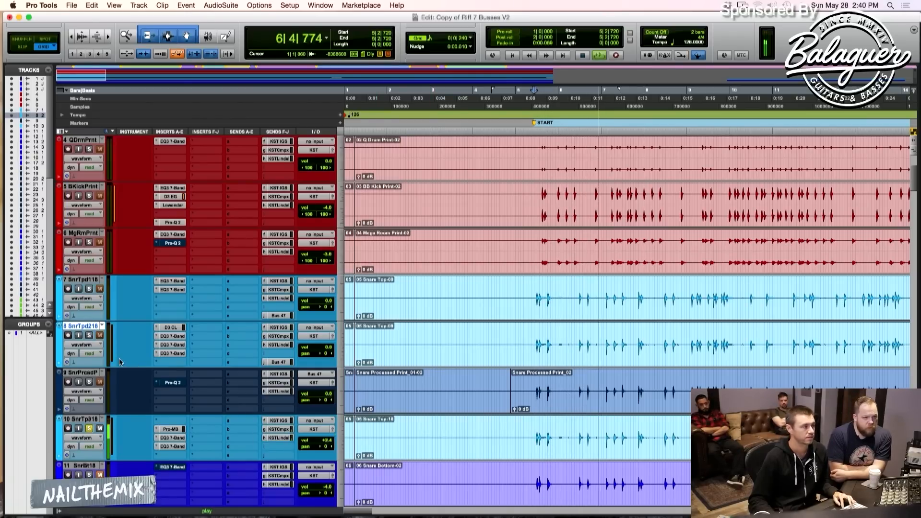
pyautogui.click(89, 382)
pyautogui.press('space')
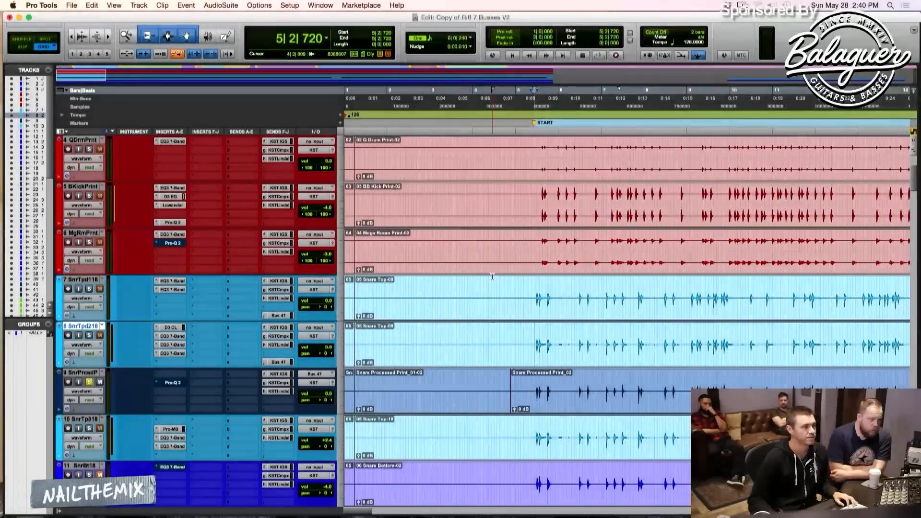
# - Select the opening hits on SnrTpd118 and SnrTpd218 and inspect the Bus 47 sends of both tracks
pyautogui.moveTo(533, 286); pyautogui.dragTo(625, 349)
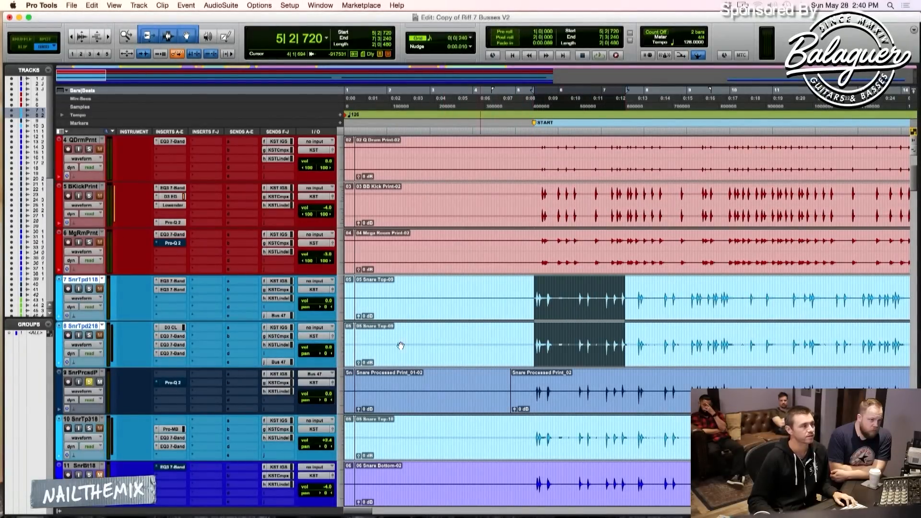
pyautogui.click(283, 315)
pyautogui.click(278, 361)
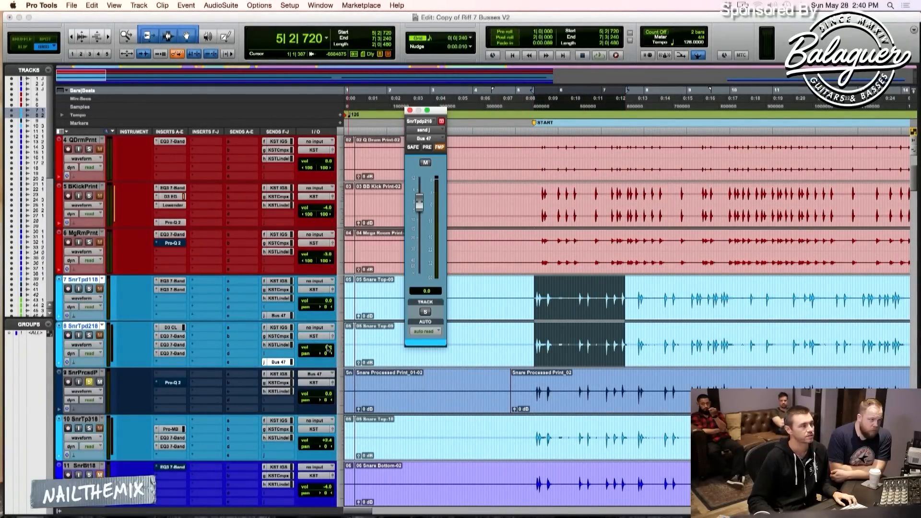
# - Record the combined signal of SnrTpd118 and SnrTpd218 through Bus 47 onto SnrPrcsdP, starting at 5|2|000
pyautogui.click(525, 384)
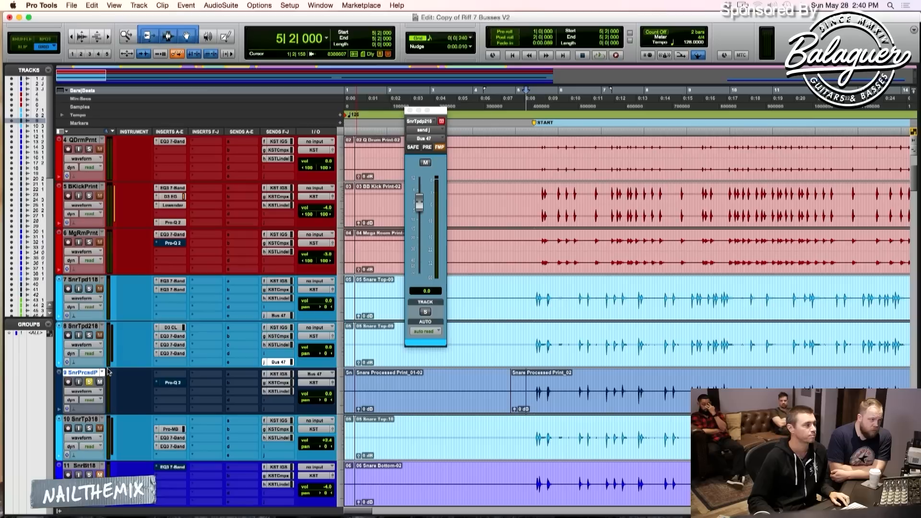
pyautogui.click(90, 335)
pyautogui.press('super+space')
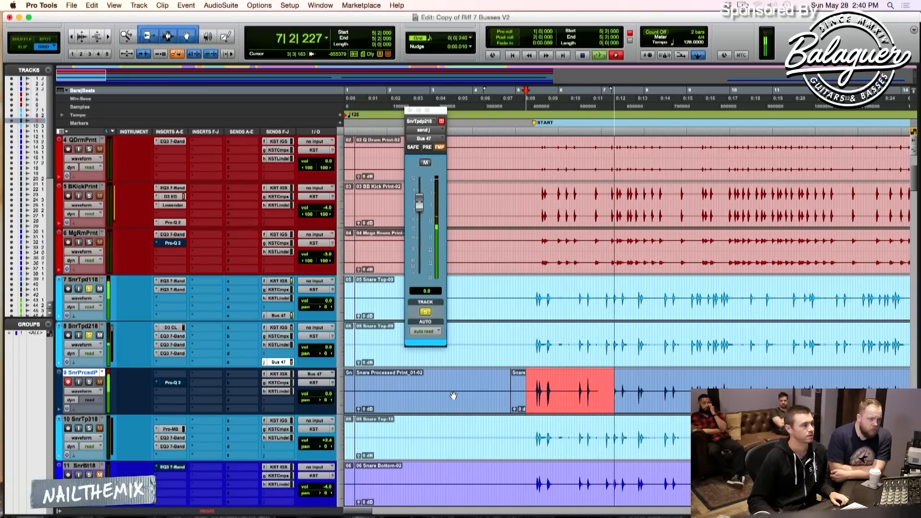
pyautogui.press('space')
# - Lower the track volumes of both snare tops, setting SnrTpd118 to -7.0 dB
pyautogui.moveTo(316, 301); pyautogui.dragTo(321, 310)
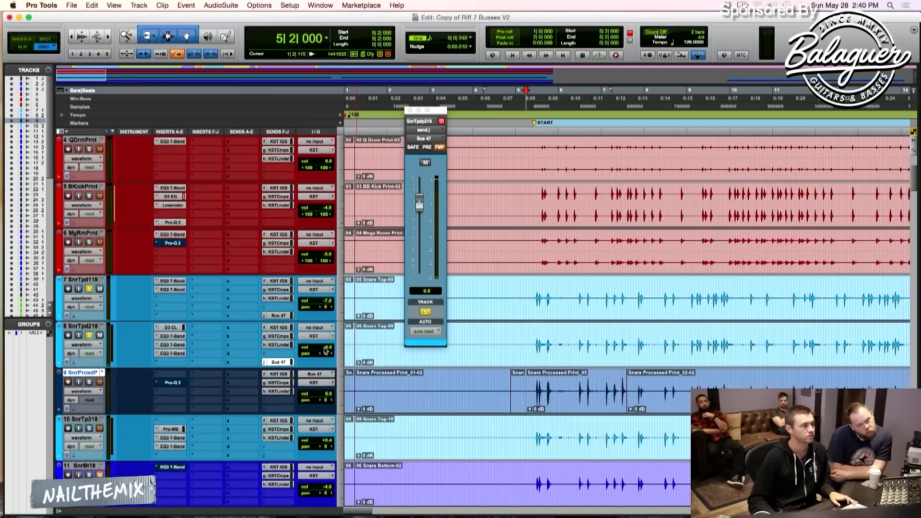
pyautogui.moveTo(326, 350); pyautogui.dragTo(332, 380)
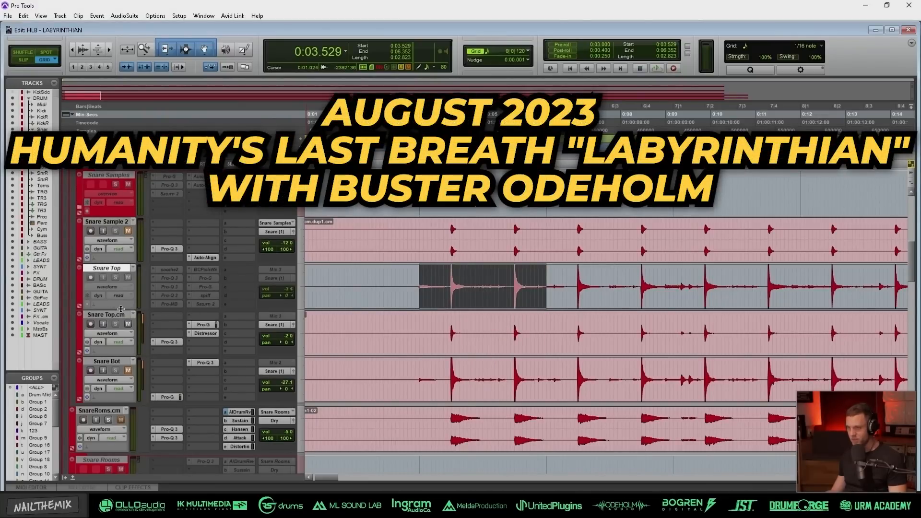
# - In the LABYRINTHIAN session, make the Snare Top.cm track inactive and the original Snare Top track active
pyautogui.rightClick(111, 320)
pyautogui.click(122, 353)
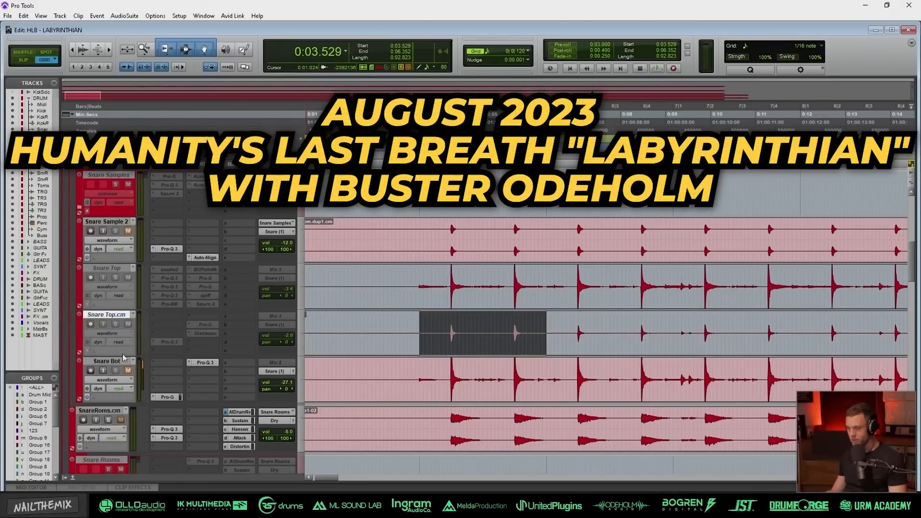
pyautogui.keyDown('ctrl'); pyautogui.keyDown('super'); pyautogui.click(209, 283); pyautogui.keyUp('super'); pyautogui.keyUp('ctrl')
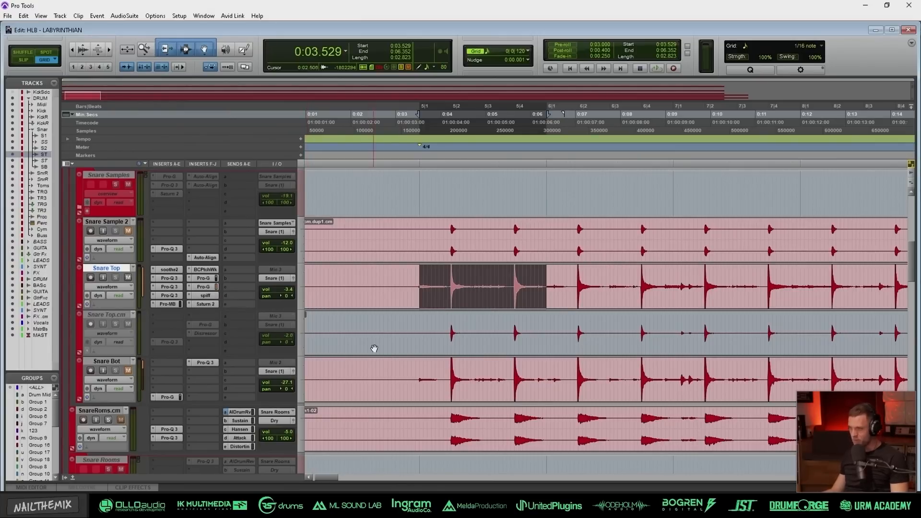
# - Bypass every Snare Top insert except soothe2 and route the track's output to MASTER
pyautogui.moveTo(202, 304); pyautogui.dragTo(169, 271)
pyautogui.scroll(2, 182, 288)
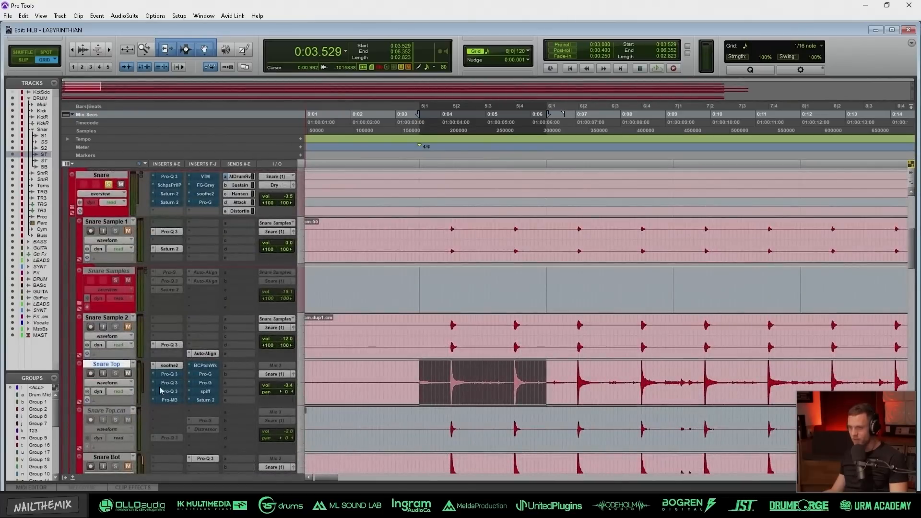
pyautogui.click(269, 374)
pyautogui.click(335, 401)
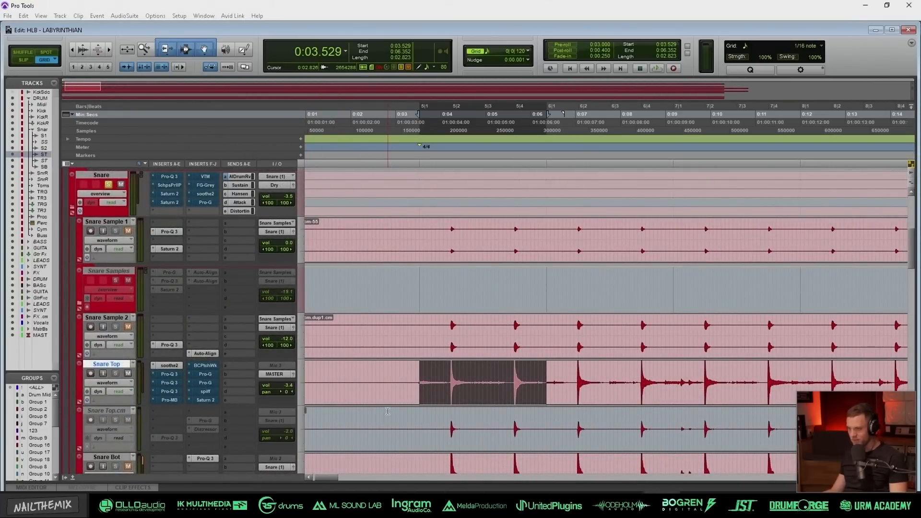
# - Audition Snare Top with its soothe2 settings open and raise the track's volume to +12.0 dB
pyautogui.scroll(-1, 288, 354)
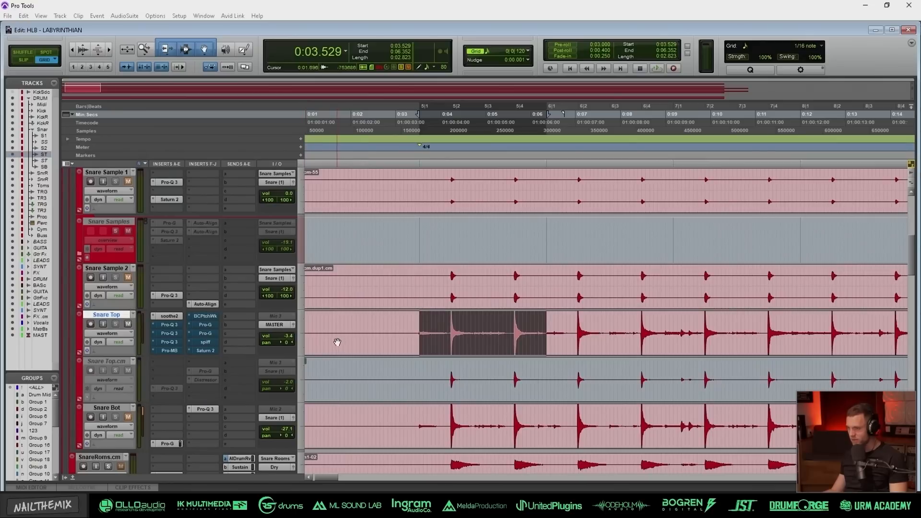
pyautogui.press('space')
pyautogui.press('space')
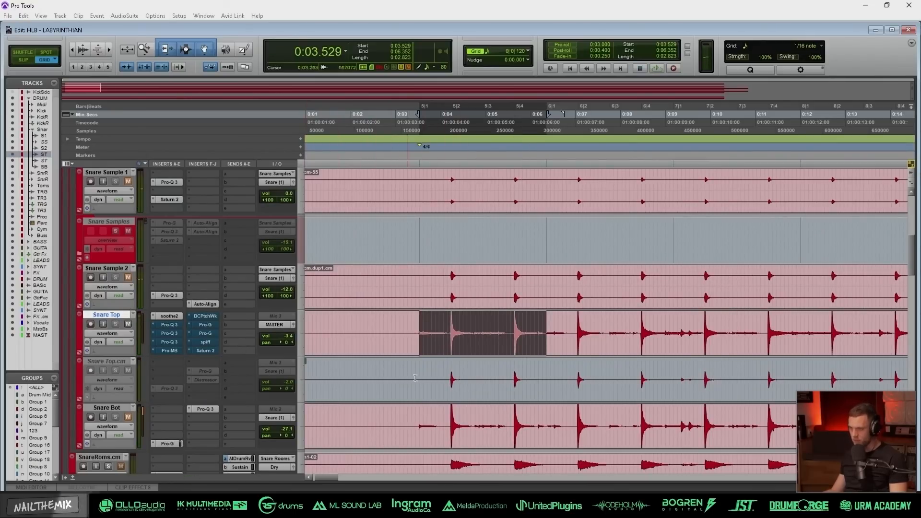
pyautogui.click(166, 316)
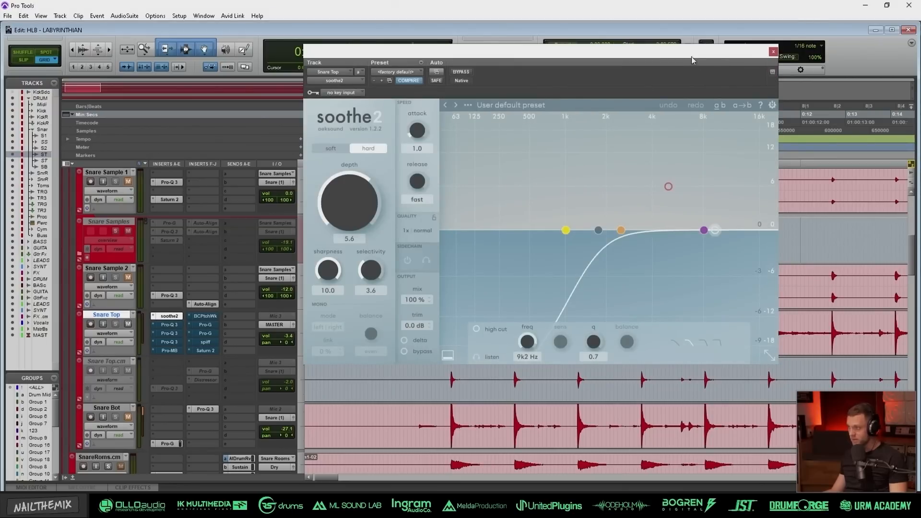
pyautogui.moveTo(692, 60); pyautogui.dragTo(582, 29)
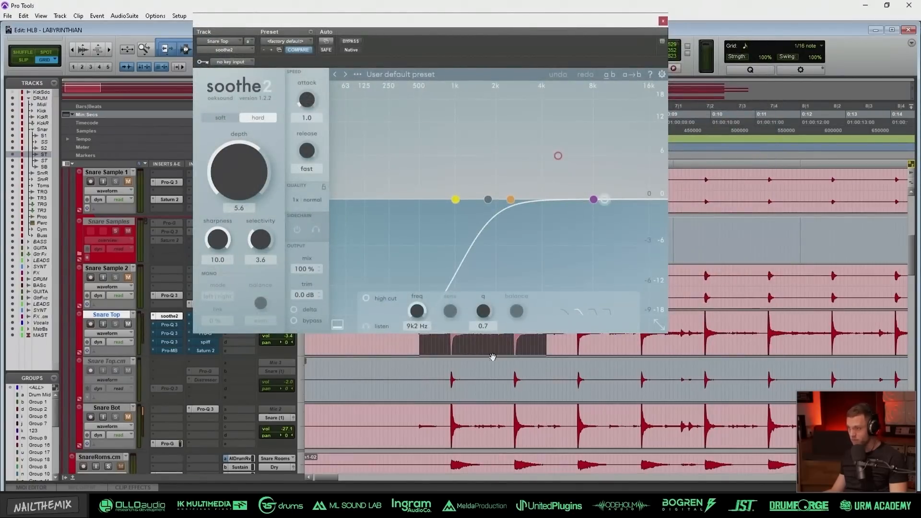
pyautogui.scroll(2, 493, 356)
pyautogui.press('space')
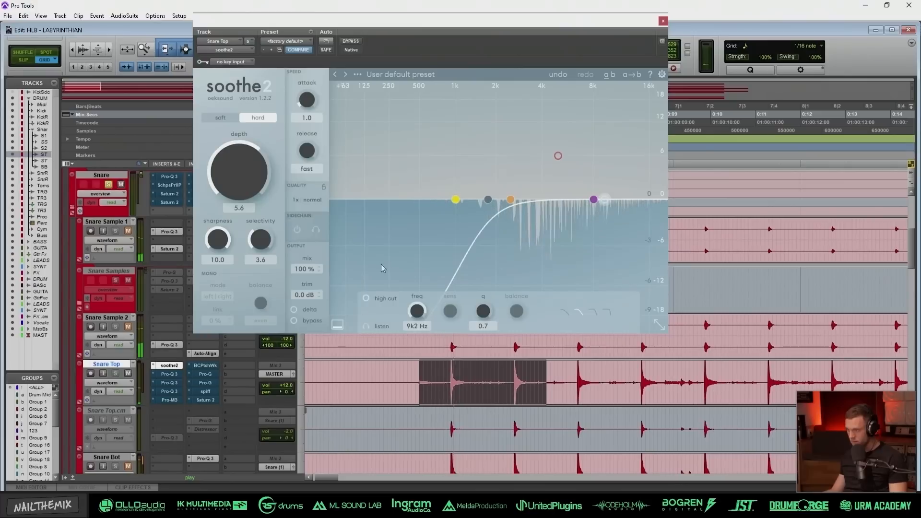
# - Listen to only what soothe2 removes using delta, compare with the normal output, and close the plug-in
pyautogui.click(294, 312)
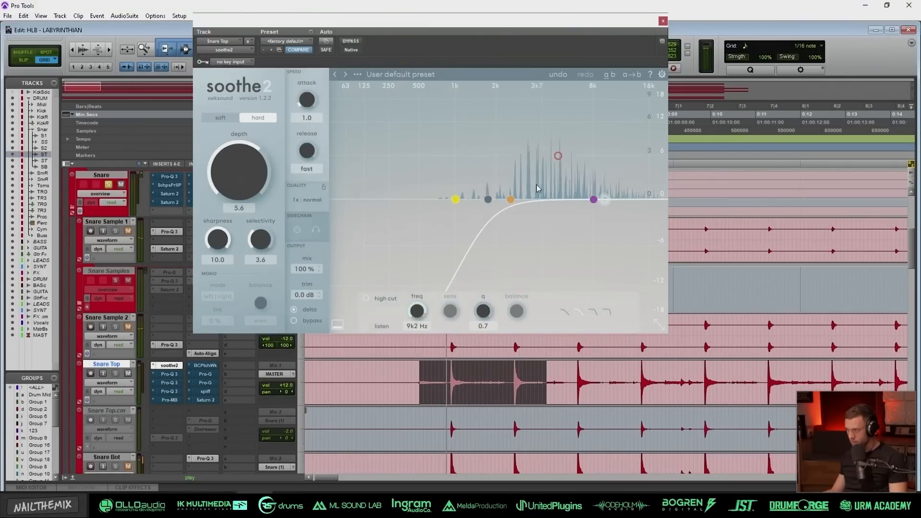
pyautogui.press('space')
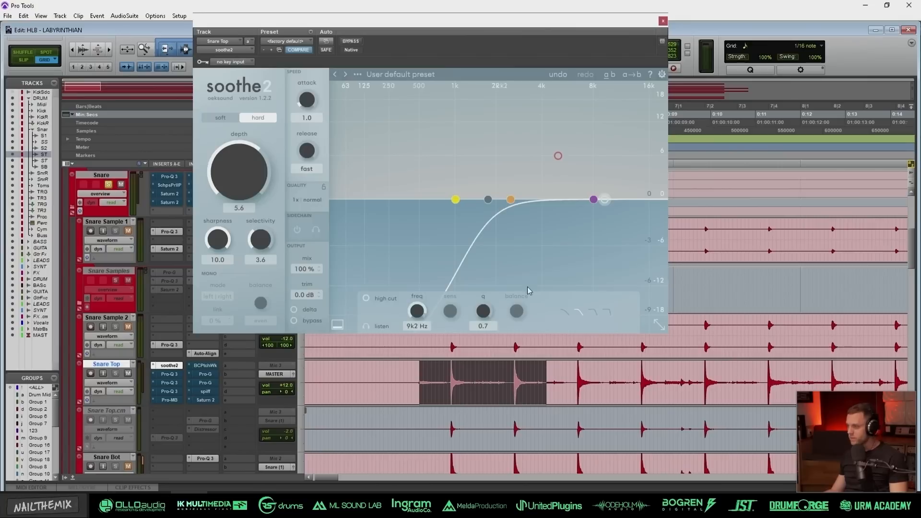
pyautogui.press('space')
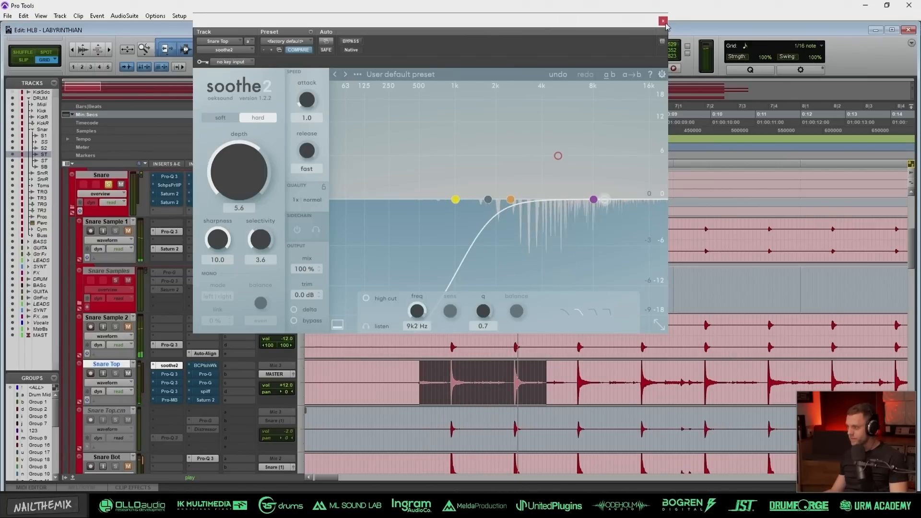
pyautogui.click(169, 366)
pyautogui.press('space')
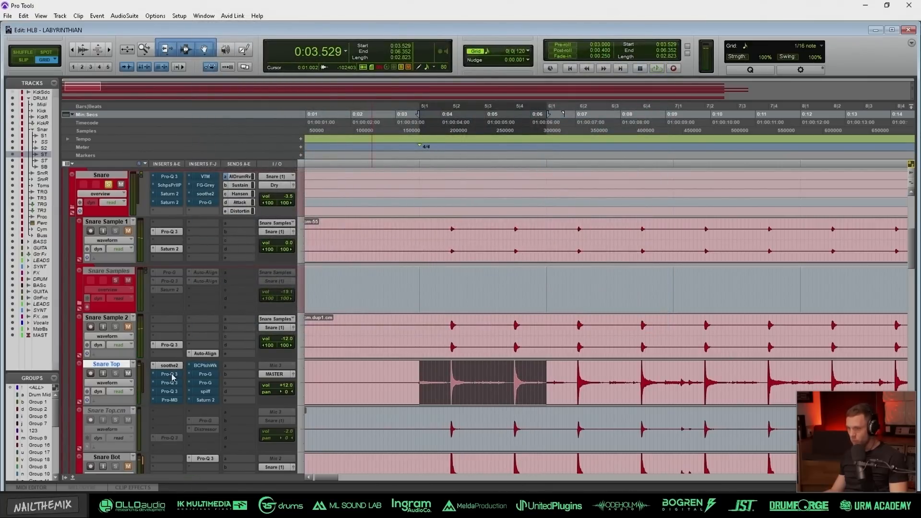
# - Enable the first Pro-Q 3 on Snare Top and play the selection while examining its narrow low-mid cuts
pyautogui.click(168, 374)
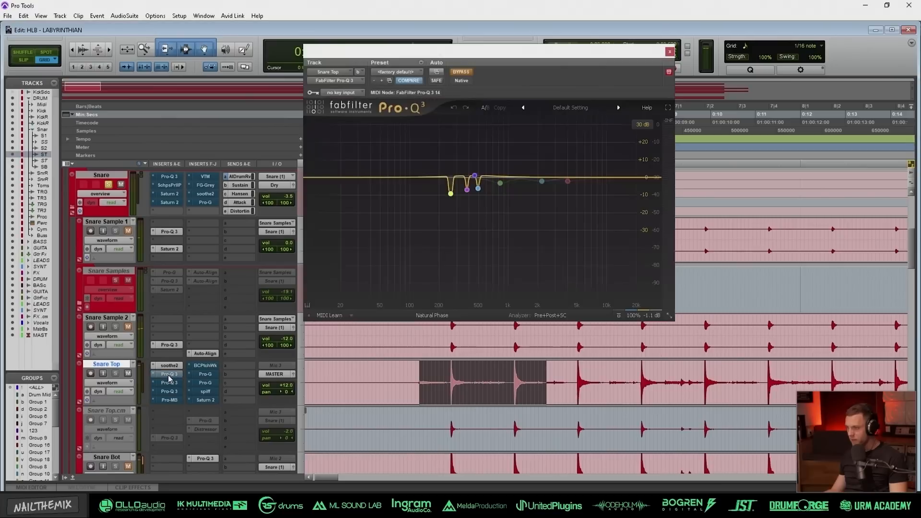
pyautogui.press('space')
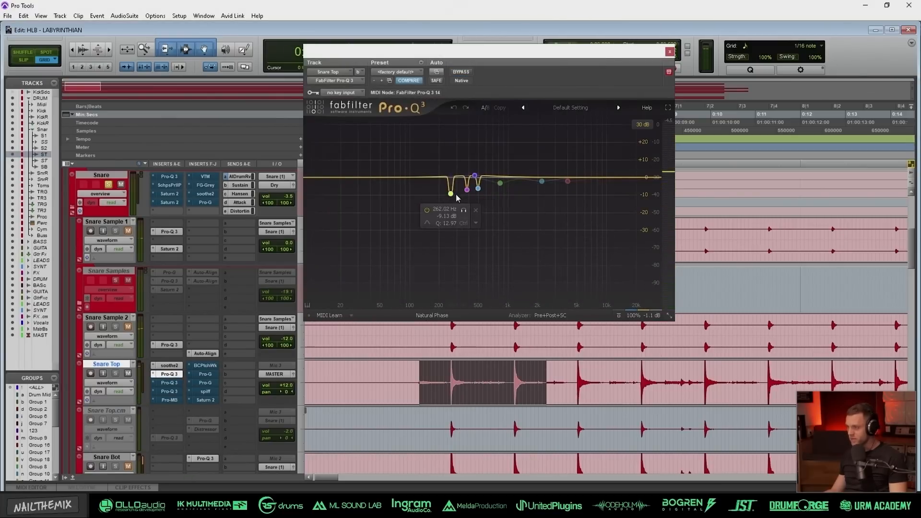
pyautogui.press('space')
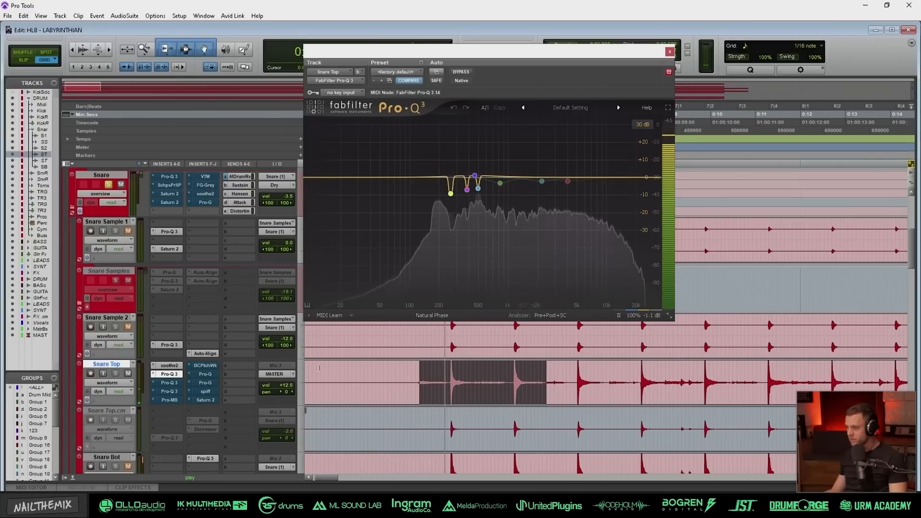
# - Compare Snare Top with the first Pro-Q 3 bypassed and active while the selection plays
pyautogui.click(461, 72)
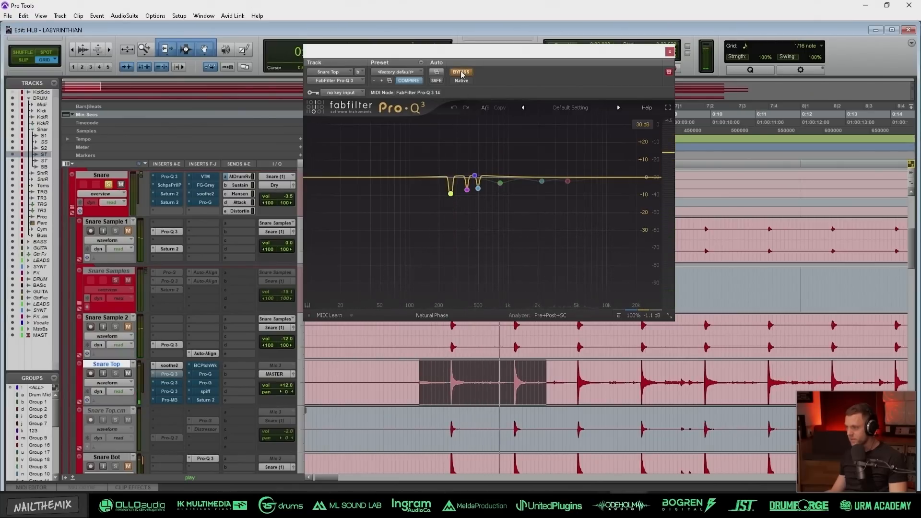
pyautogui.click(461, 72)
pyautogui.press('space')
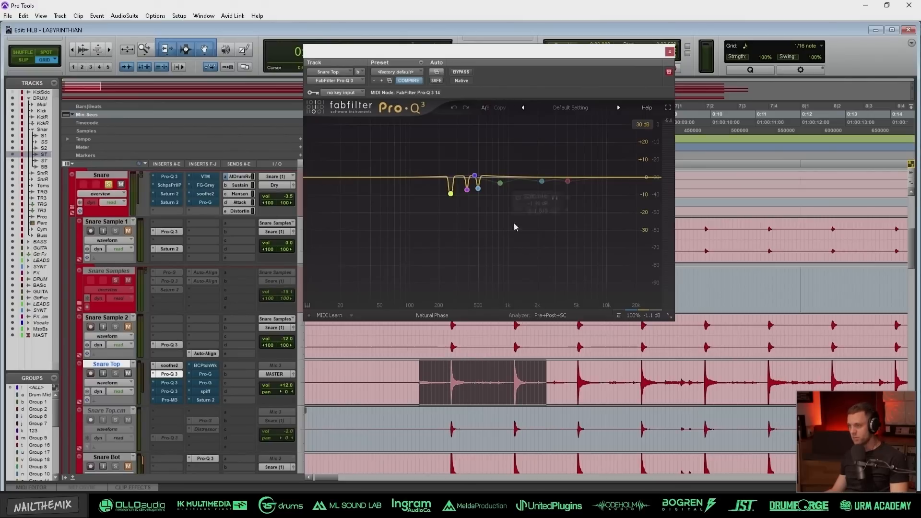
pyautogui.press('space')
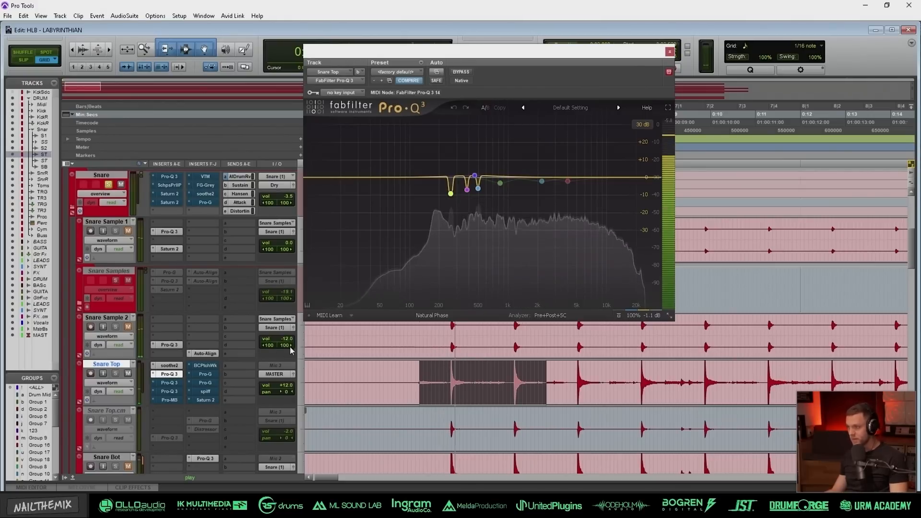
# - Enable the second Pro-Q 3 on Snare Top and audition its tonal curve against the bypassed sound
pyautogui.click(178, 382)
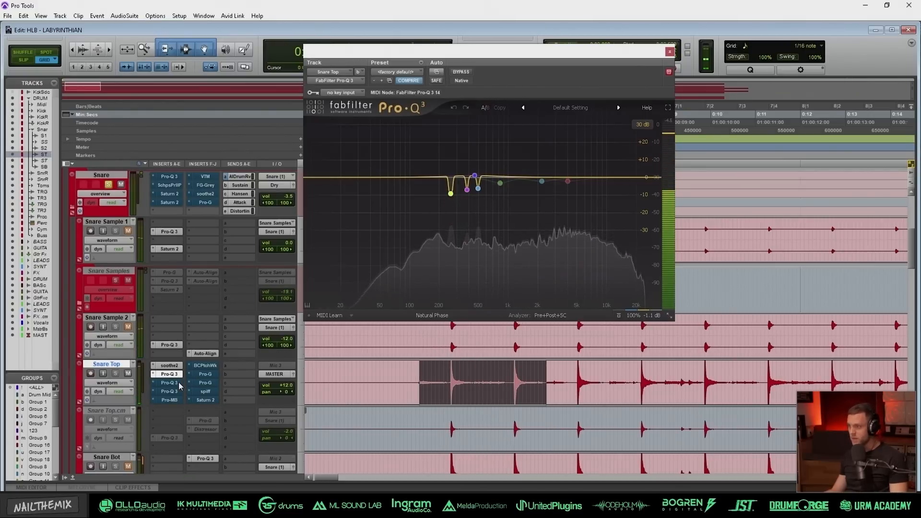
pyautogui.moveTo(627, 92); pyautogui.dragTo(633, 142)
pyautogui.moveTo(541, 144); pyautogui.dragTo(526, 85)
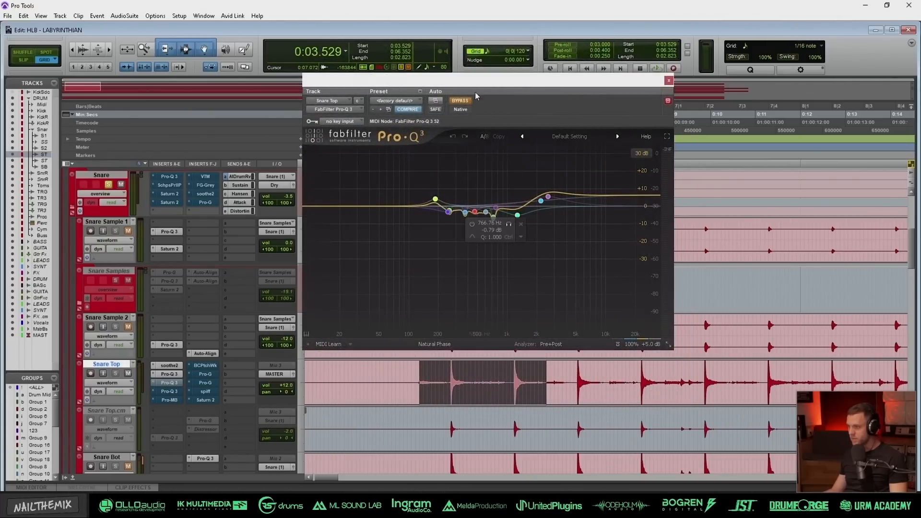
pyautogui.press('space')
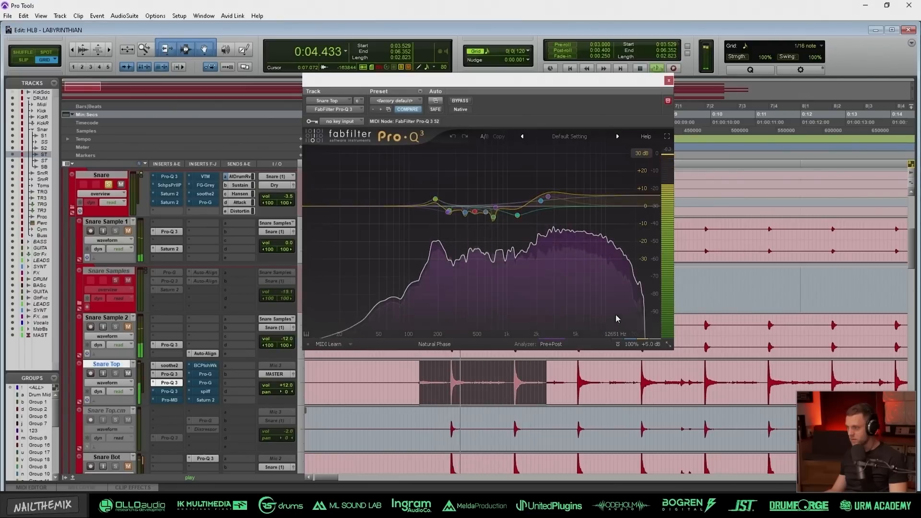
pyautogui.click(460, 101)
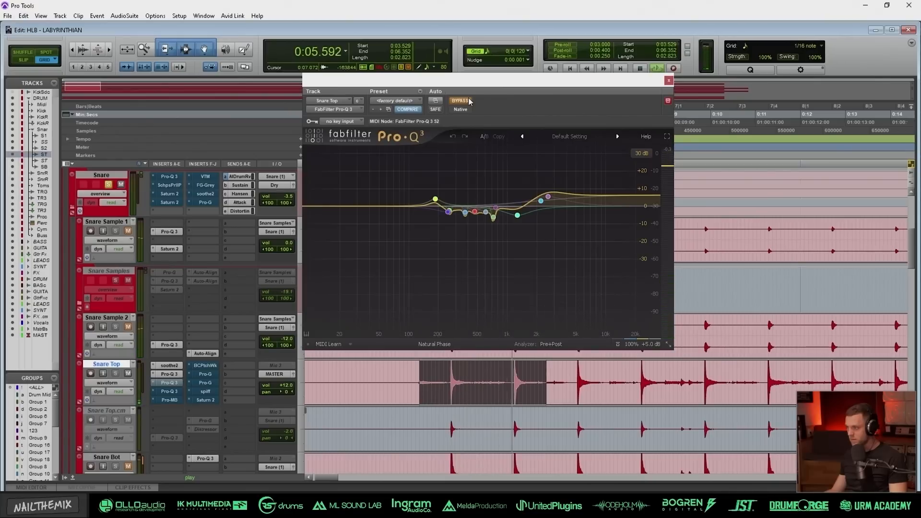
pyautogui.click(468, 100)
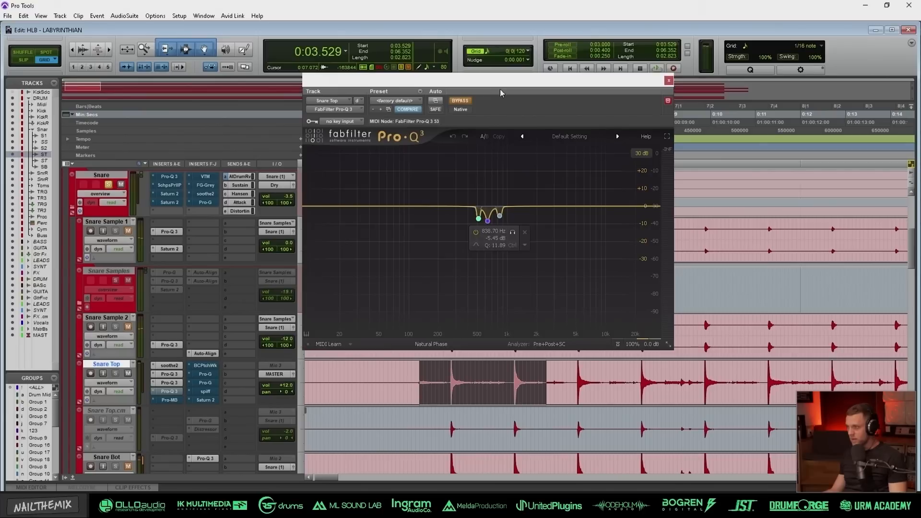
# - Enable the third Pro-Q 3 on Snare Top and play the selection through its narrow midrange cuts
pyautogui.press('space')
pyautogui.click(469, 101)
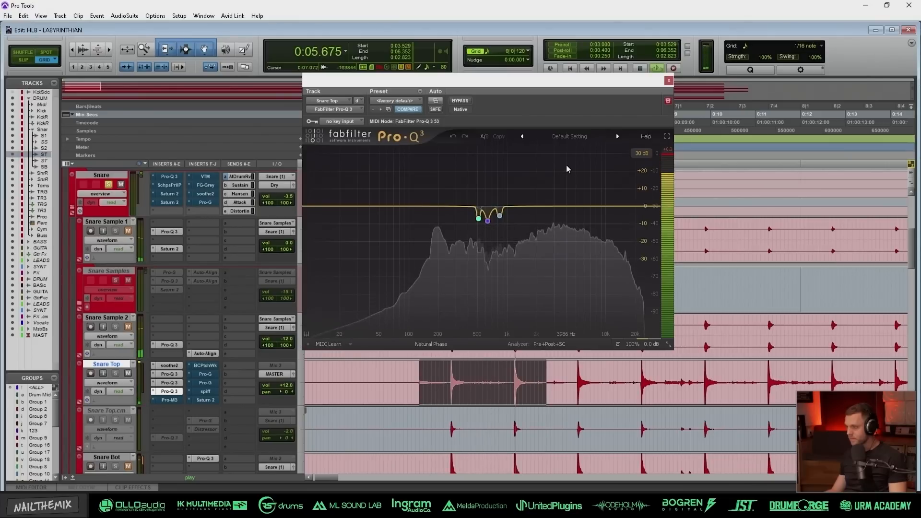
pyautogui.press('space')
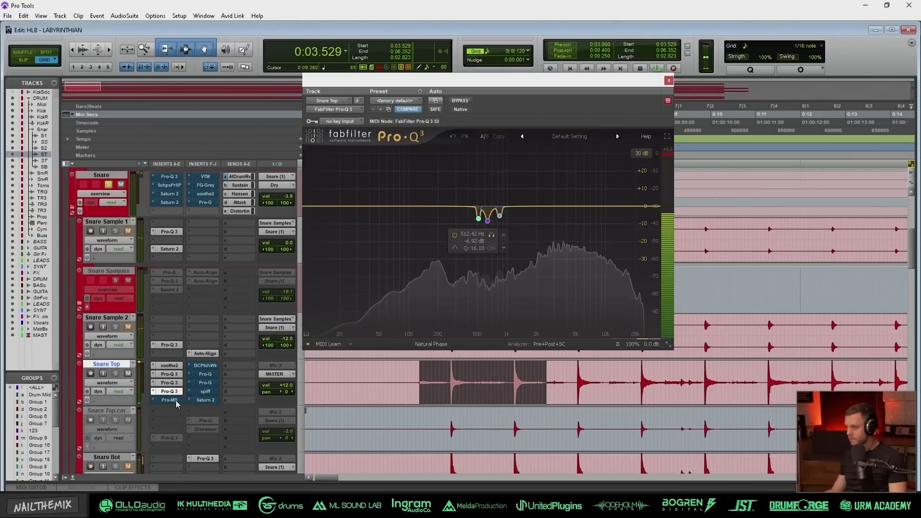
# - Enable Pro-MB on Snare Top, audition it with its high band's expander settings shown, and close the plug-in
pyautogui.click(169, 400)
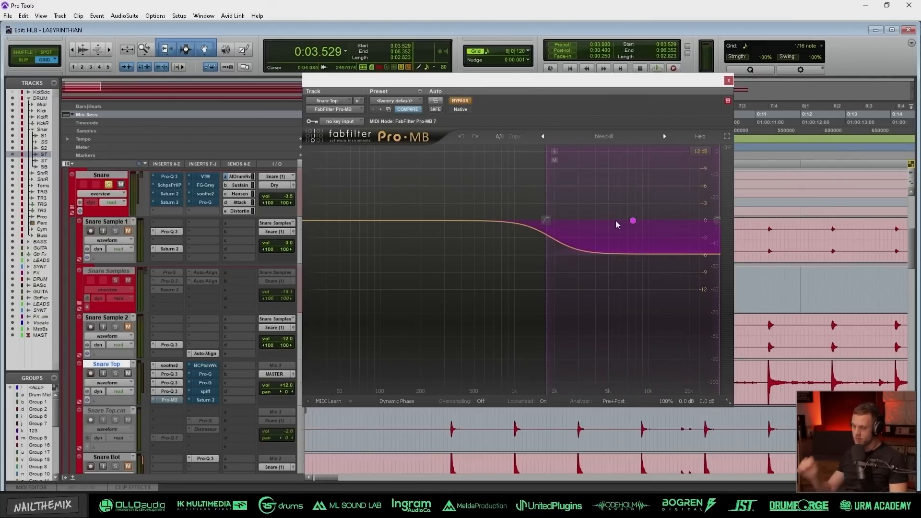
pyautogui.press('space')
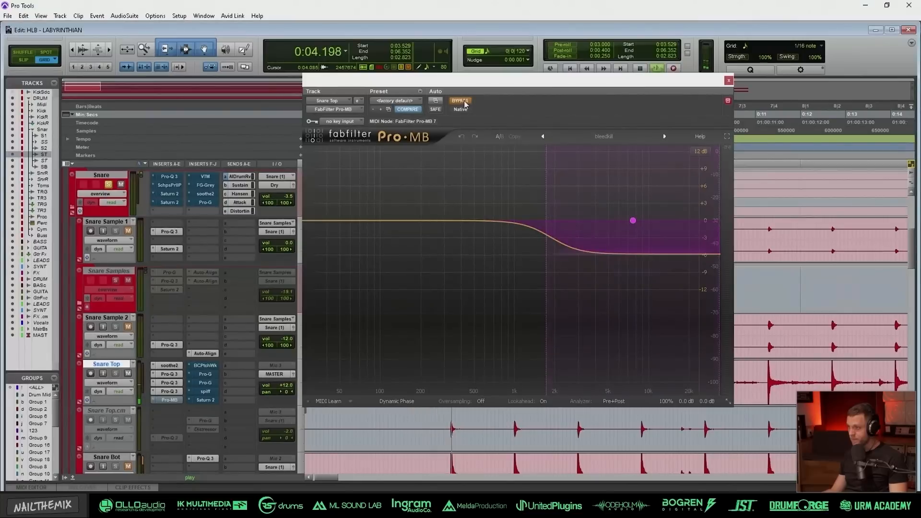
pyautogui.click(463, 101)
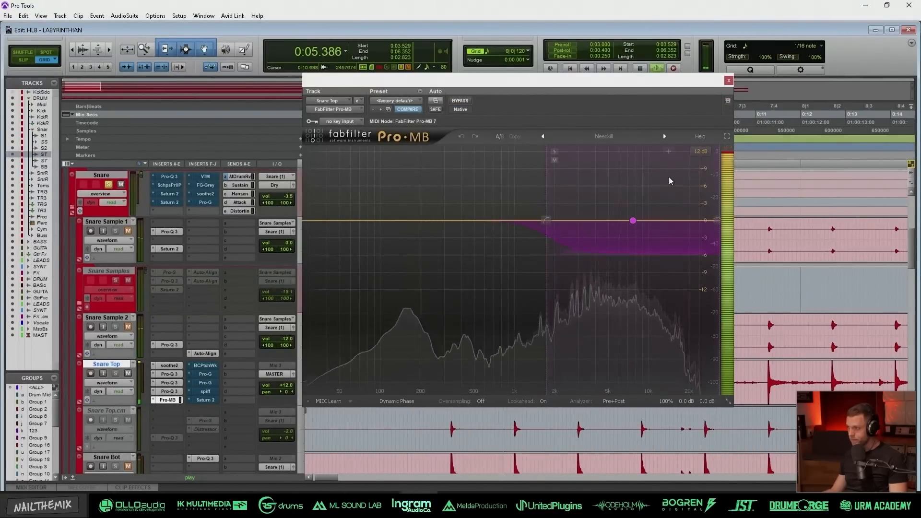
pyautogui.click(633, 220)
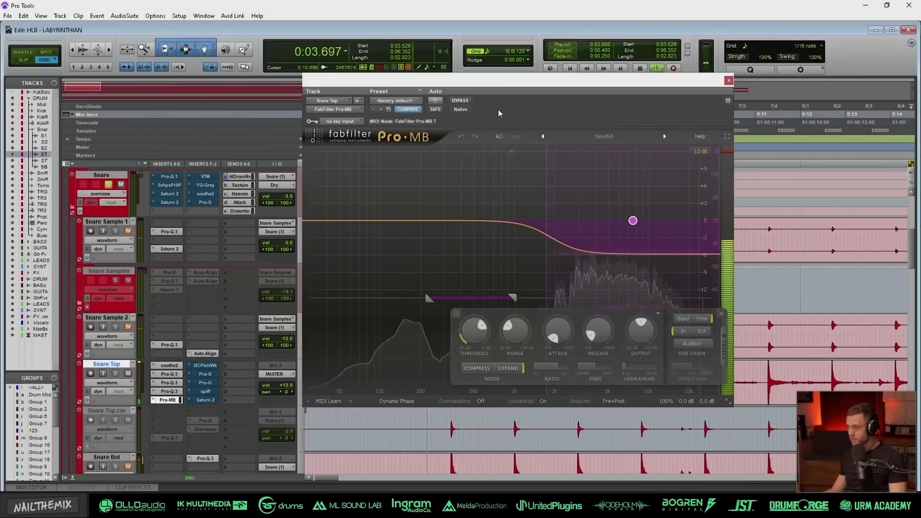
pyautogui.moveTo(498, 108); pyautogui.dragTo(627, 115)
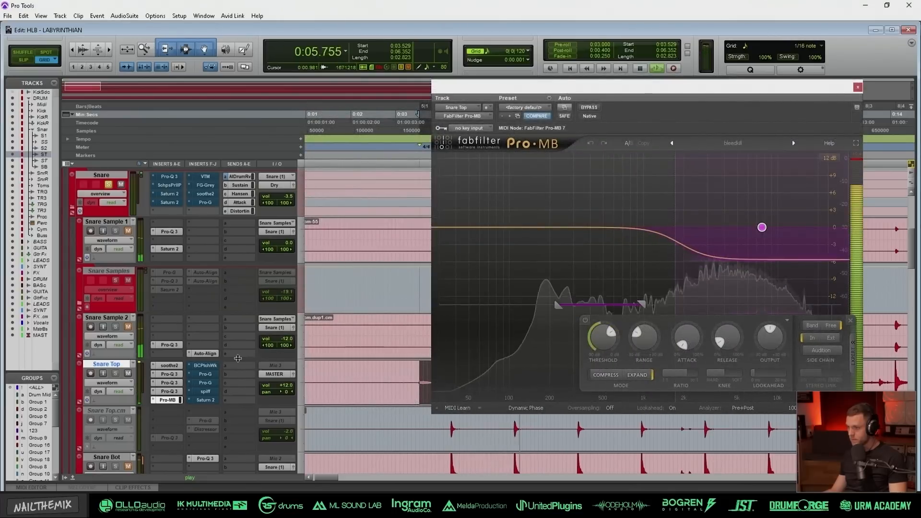
pyautogui.press('space')
pyautogui.click(857, 87)
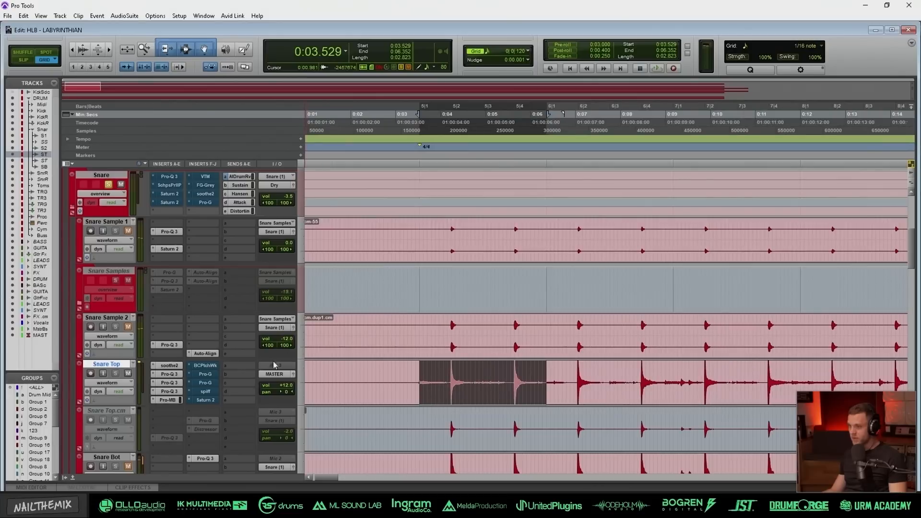
# - Open Blue Cat's PatchWork on Snare Top and examine the cut settings of spiff in its parallel chain
pyautogui.click(205, 367)
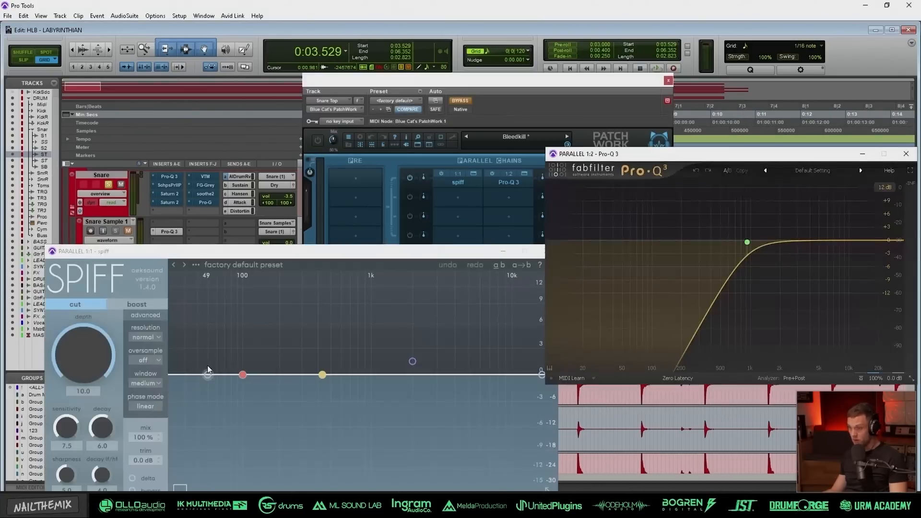
pyautogui.moveTo(312, 254); pyautogui.dragTo(341, 33)
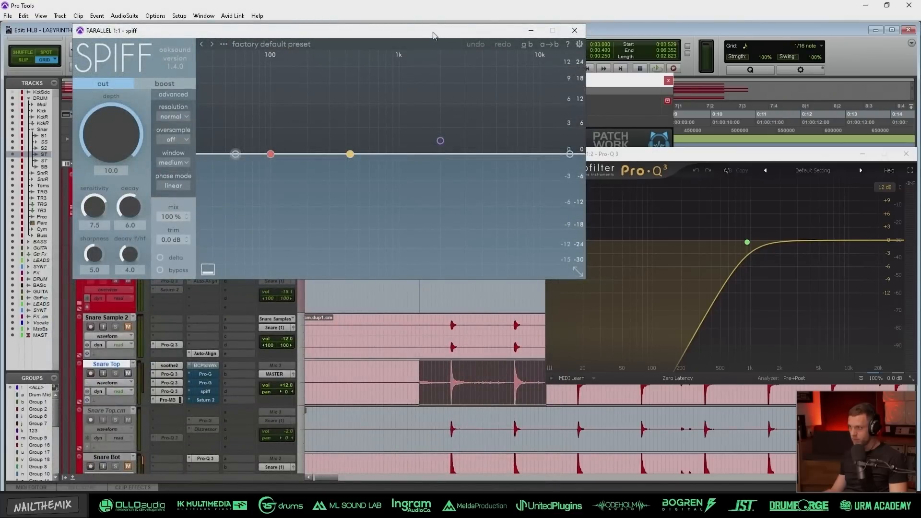
pyautogui.moveTo(427, 30); pyautogui.dragTo(397, 118)
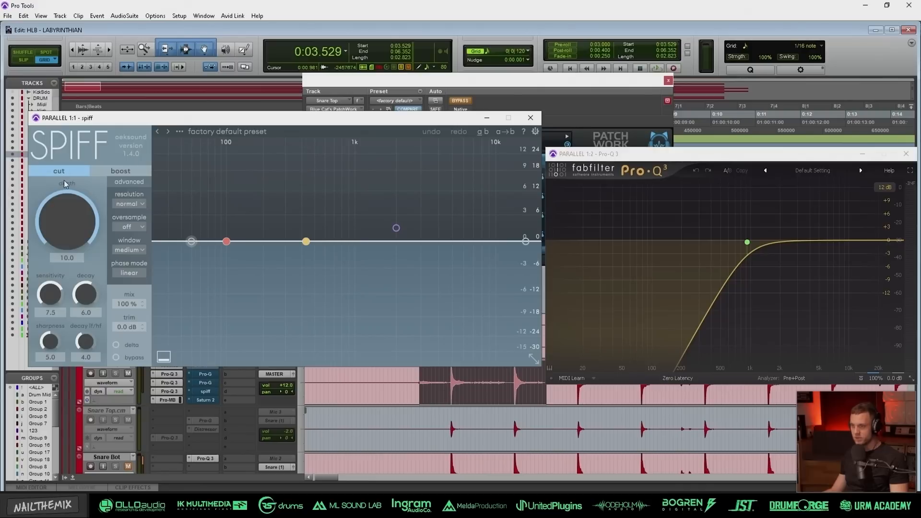
pyautogui.click(531, 118)
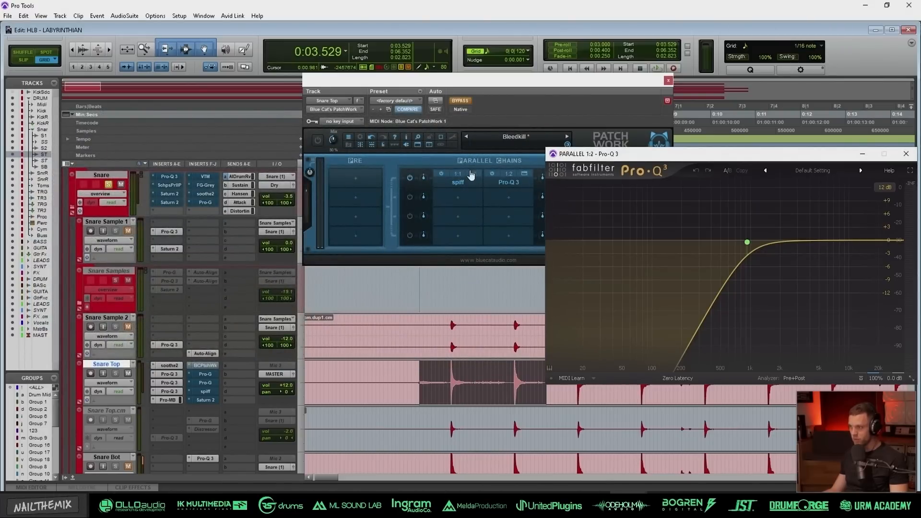
pyautogui.moveTo(560, 156); pyautogui.dragTo(580, 157)
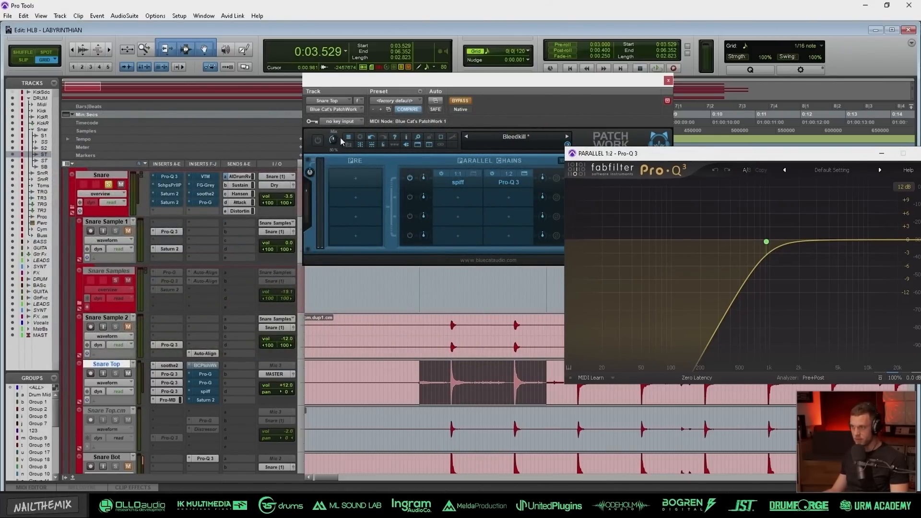
pyautogui.click(473, 173)
pyautogui.click(530, 117)
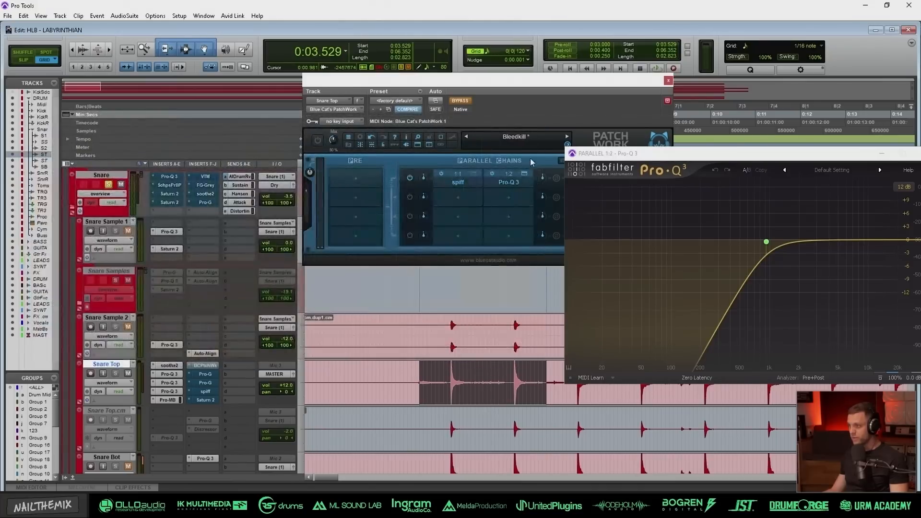
# - Examine the low-cut filter of the Pro-Q 3 following spiff in the PatchWork chain, and close its window
pyautogui.click(526, 174)
pyautogui.click(526, 174)
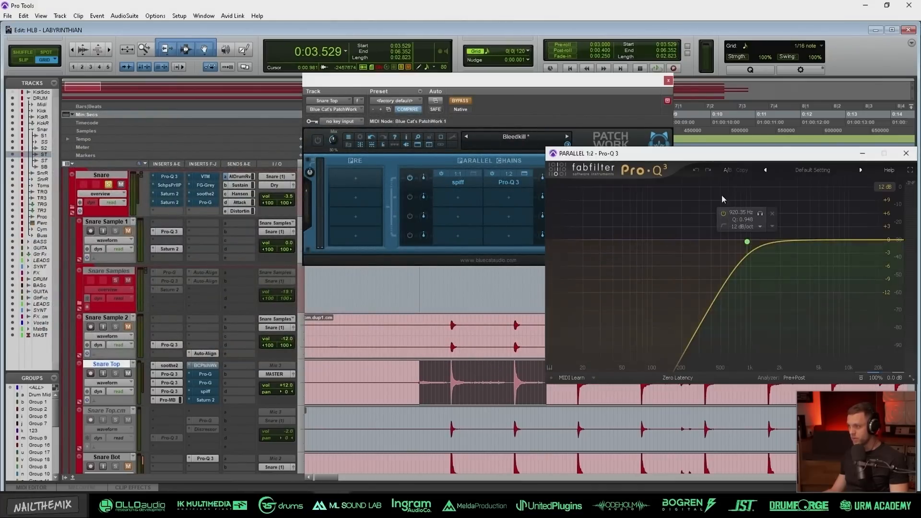
pyautogui.moveTo(699, 163); pyautogui.dragTo(138, 175)
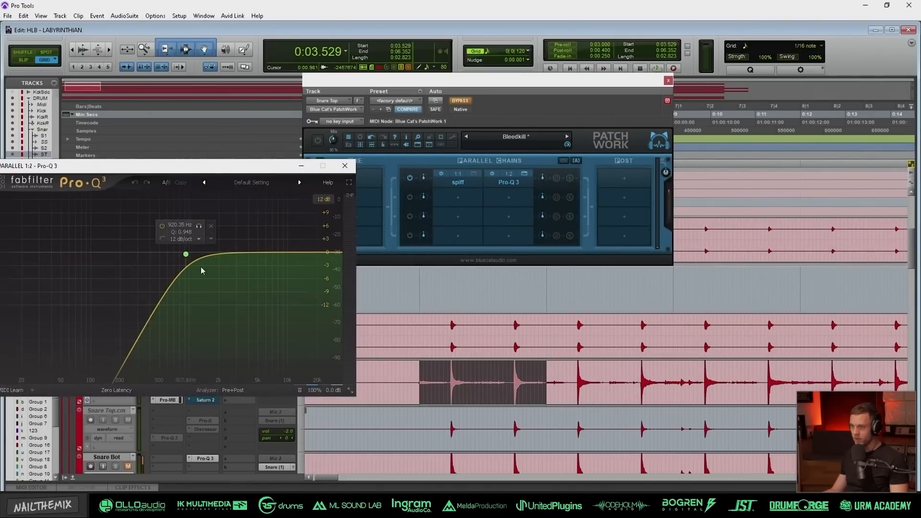
pyautogui.moveTo(335, 390)
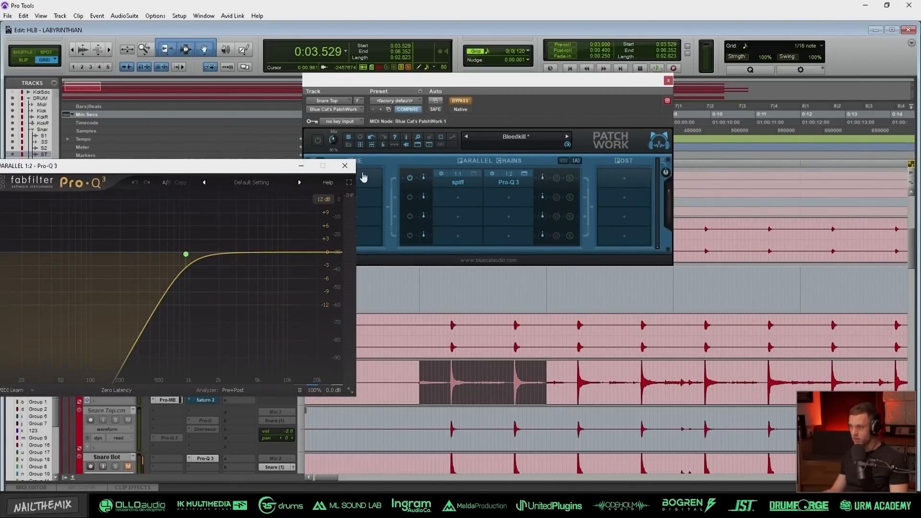
pyautogui.click(345, 166)
# - Enable PatchWork with the Bleedkill chain on Snare Top and audition the selection through it
pyautogui.press('space')
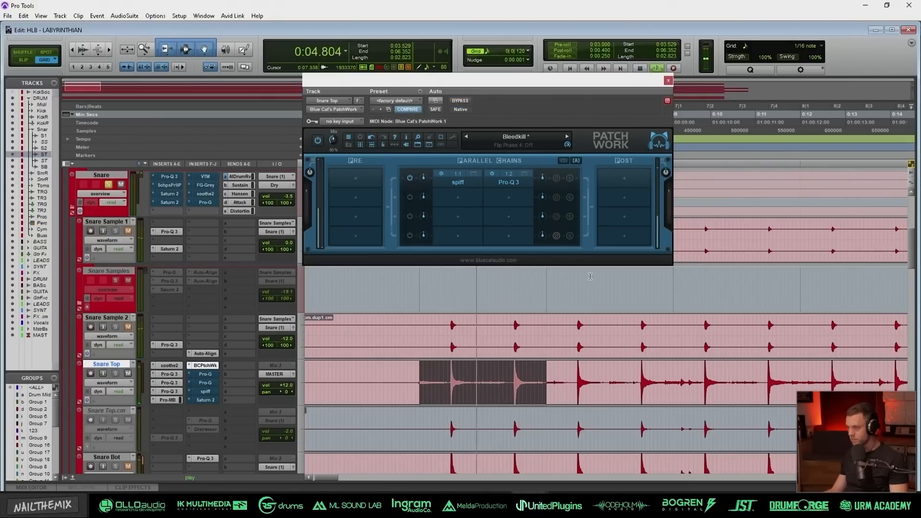
pyautogui.press('space')
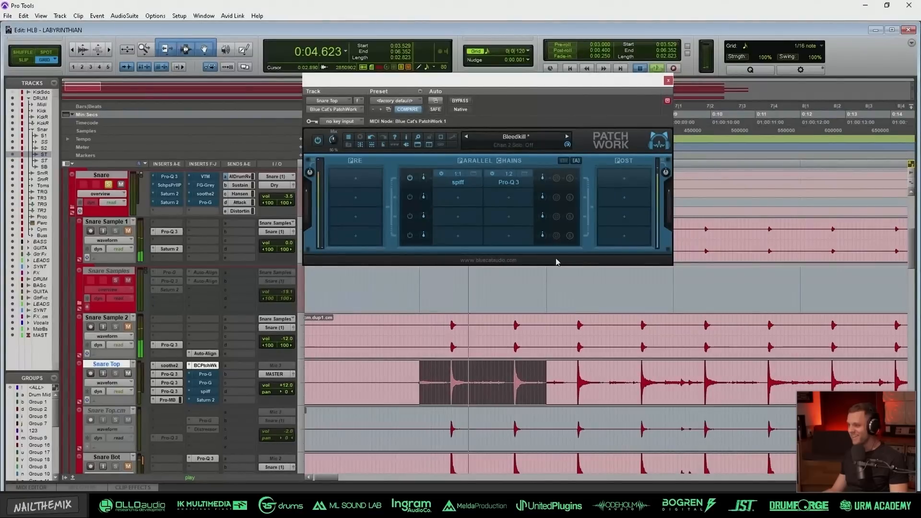
pyautogui.press('space')
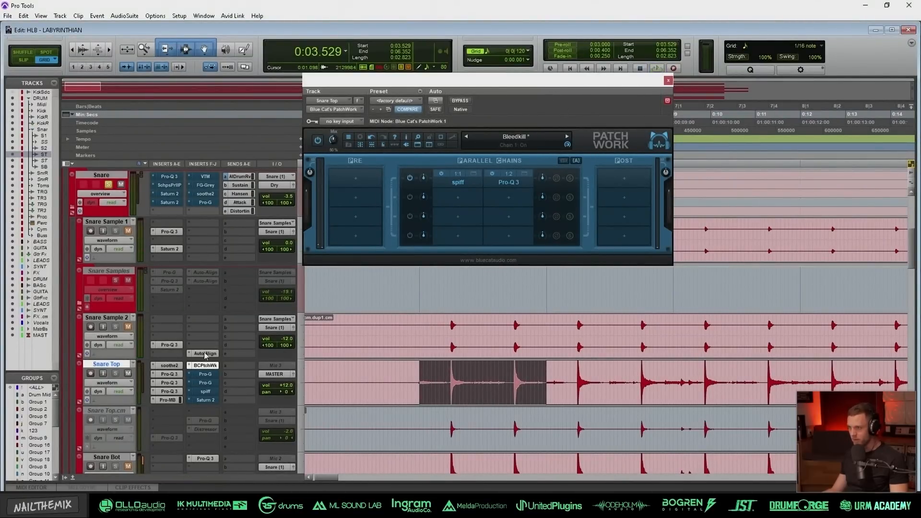
# - Enable both Pro-G gates on Snare Top and audition them side by side while examining their threshold, ratio and range
pyautogui.click(201, 381)
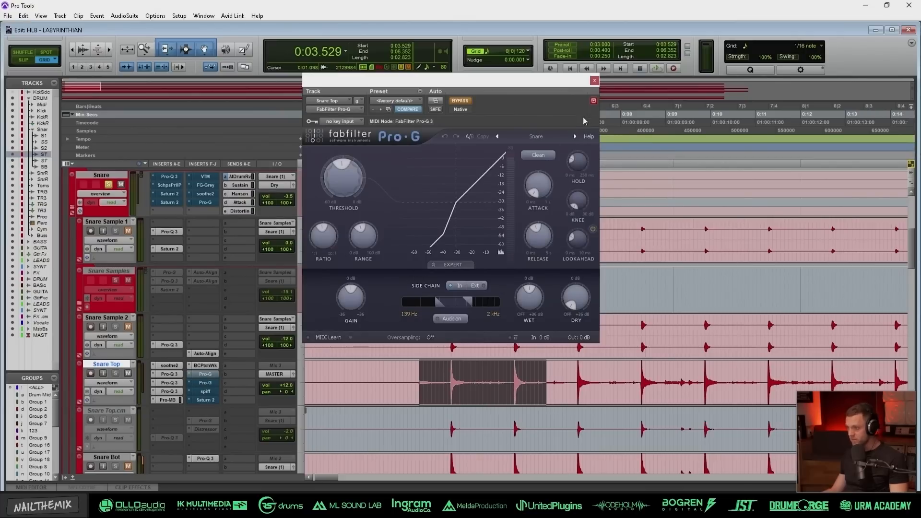
pyautogui.click(460, 101)
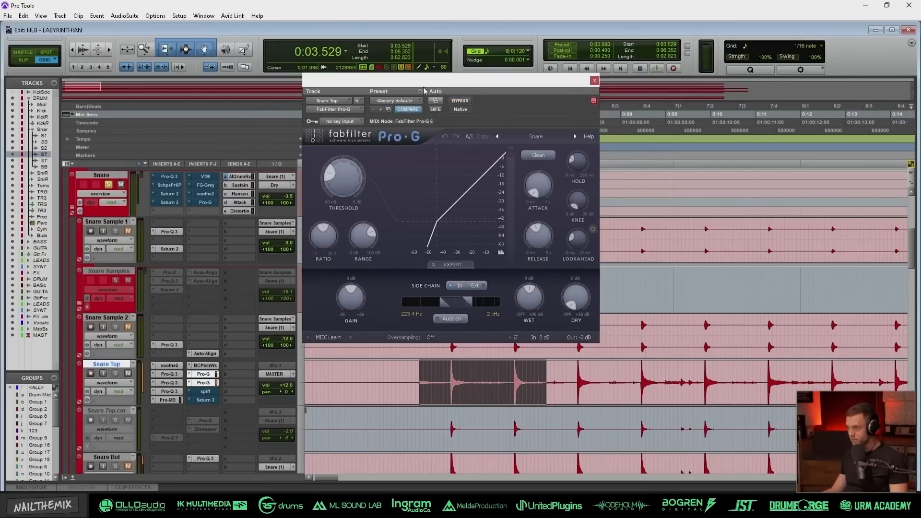
pyautogui.moveTo(424, 91); pyautogui.dragTo(630, 116)
pyautogui.press('space')
pyautogui.moveTo(452, 87); pyautogui.dragTo(322, 56)
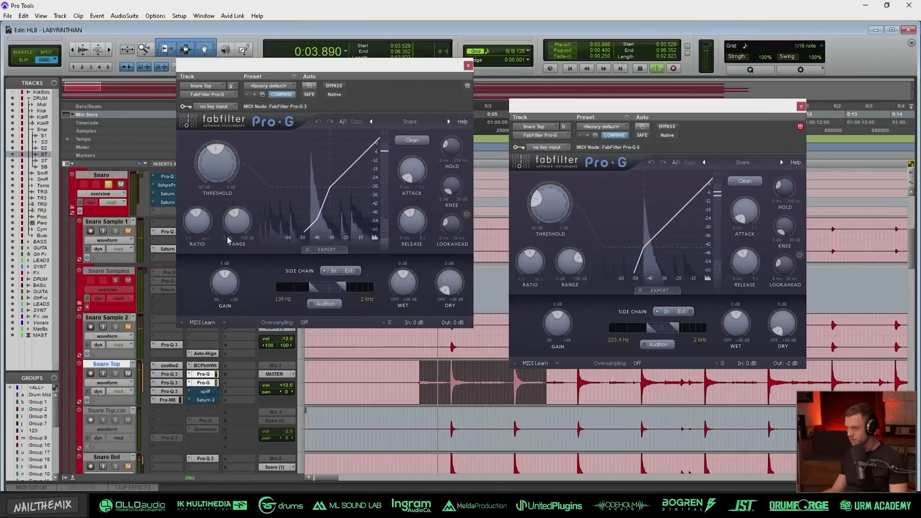
pyautogui.press('space')
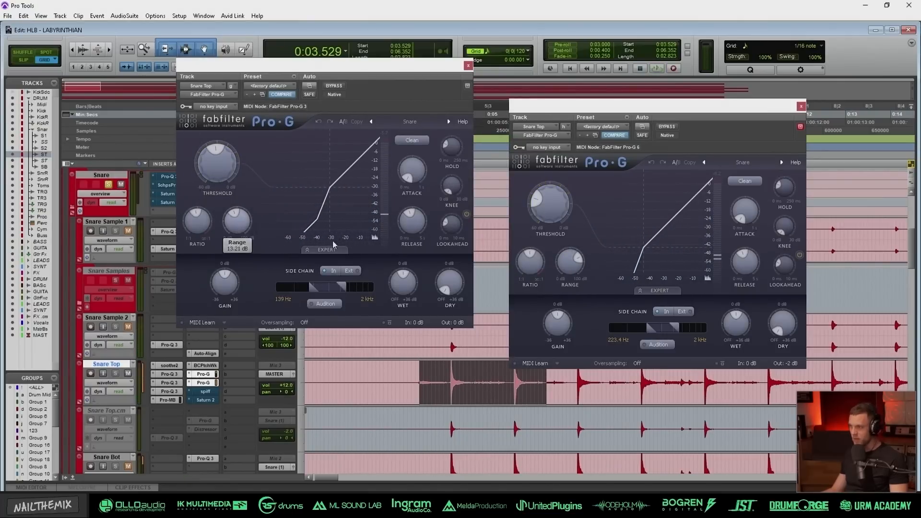
pyautogui.moveTo(577, 276)
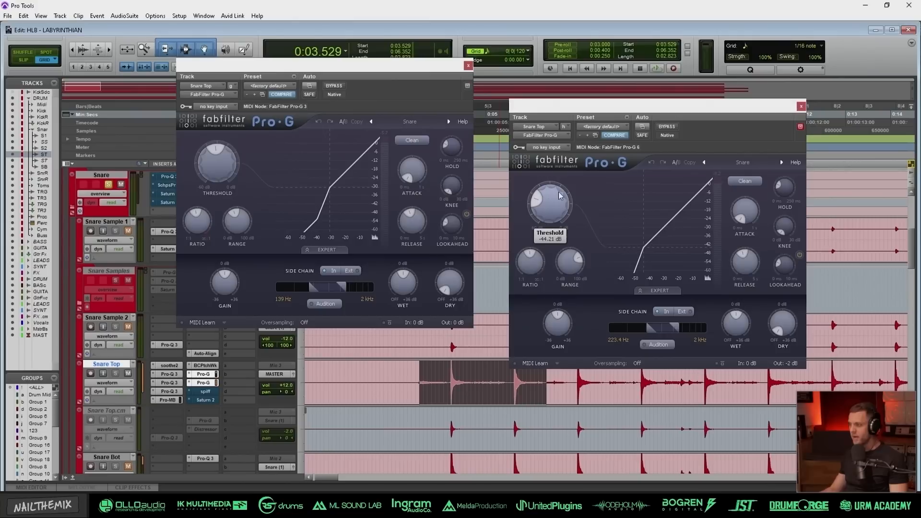
pyautogui.moveTo(559, 195)
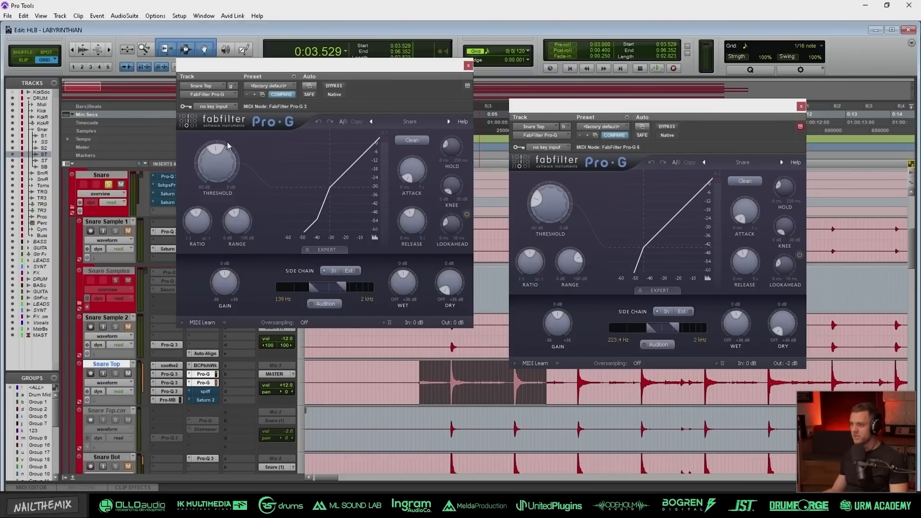
pyautogui.moveTo(220, 152)
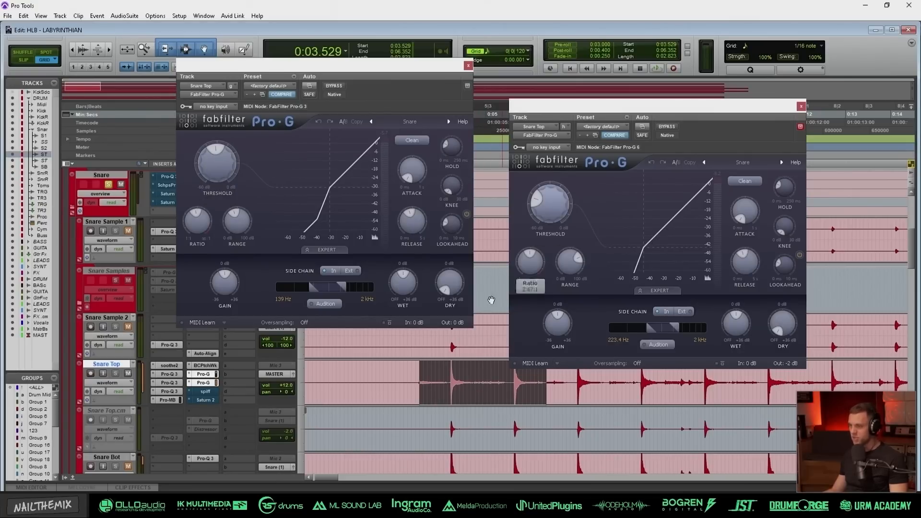
# - Open spiff after the gates on Snare Top, enable it, and audition its boost processing, including the delta signal
pyautogui.press('space')
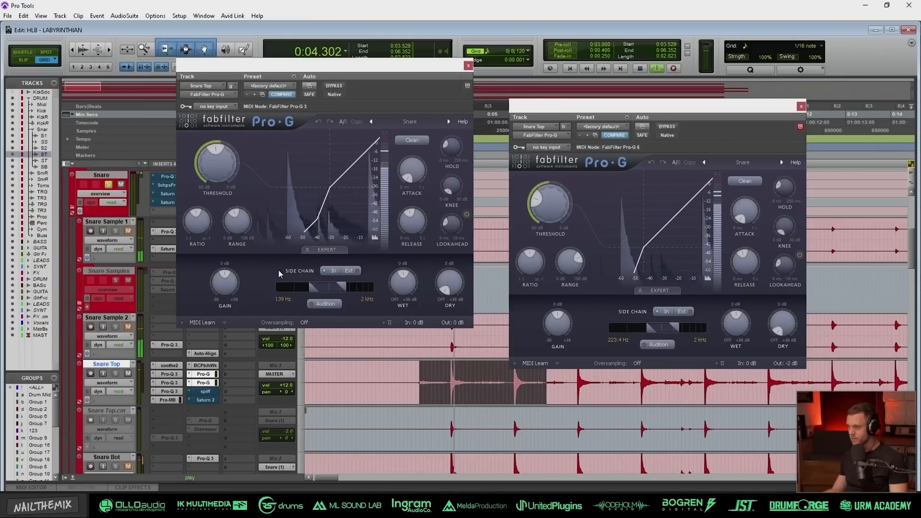
pyautogui.click(205, 391)
pyautogui.press('space')
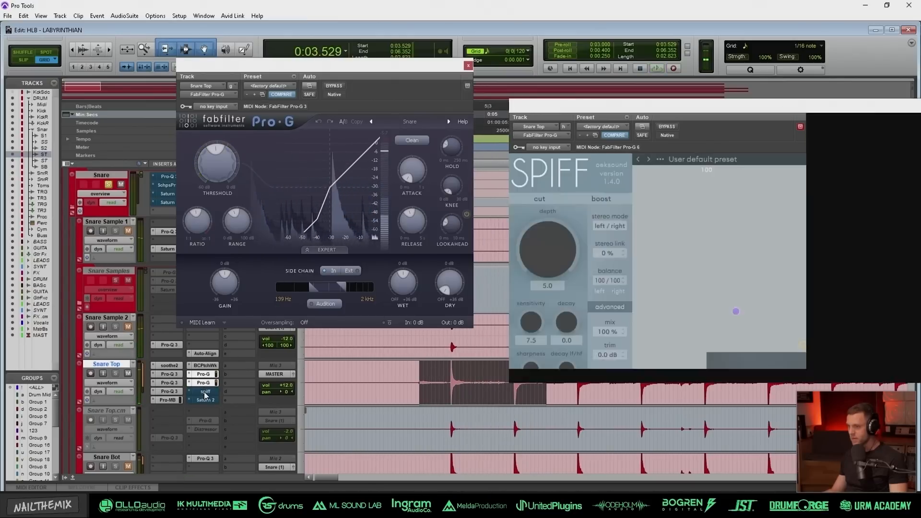
pyautogui.click(468, 66)
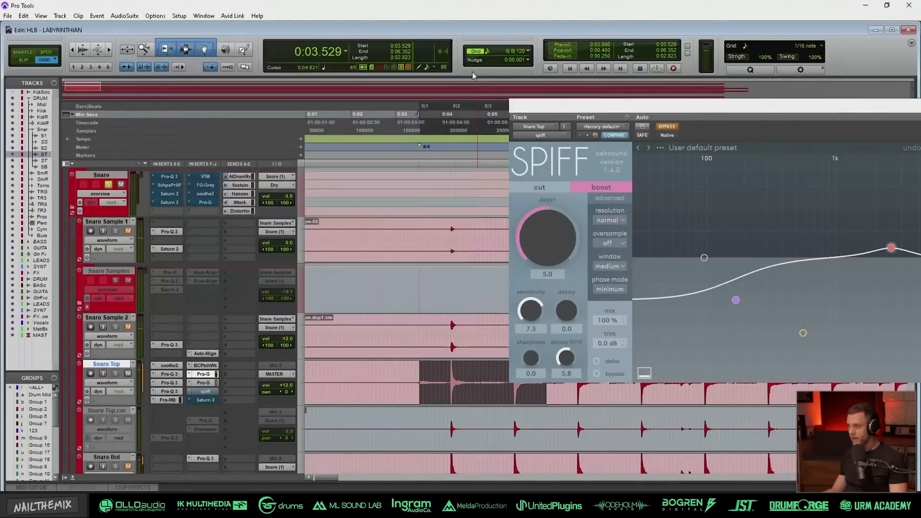
pyautogui.moveTo(517, 113); pyautogui.dragTo(118, 51)
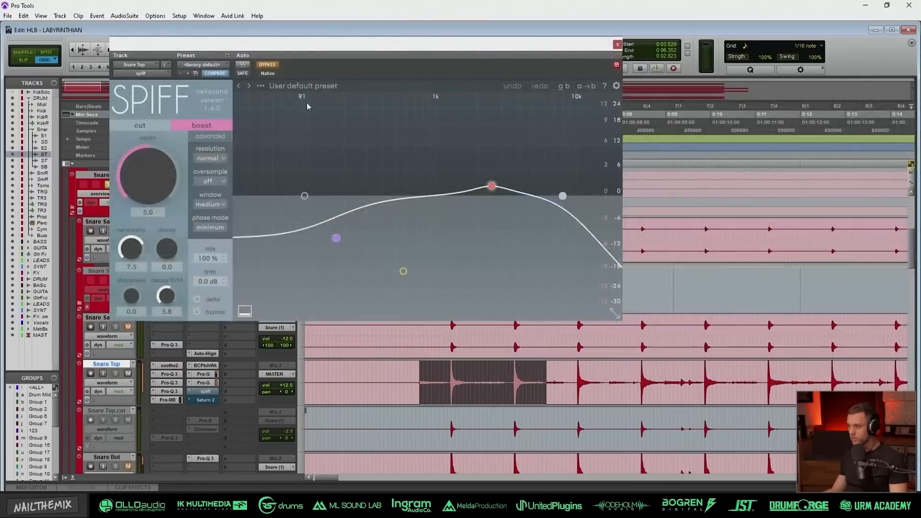
pyautogui.click(267, 66)
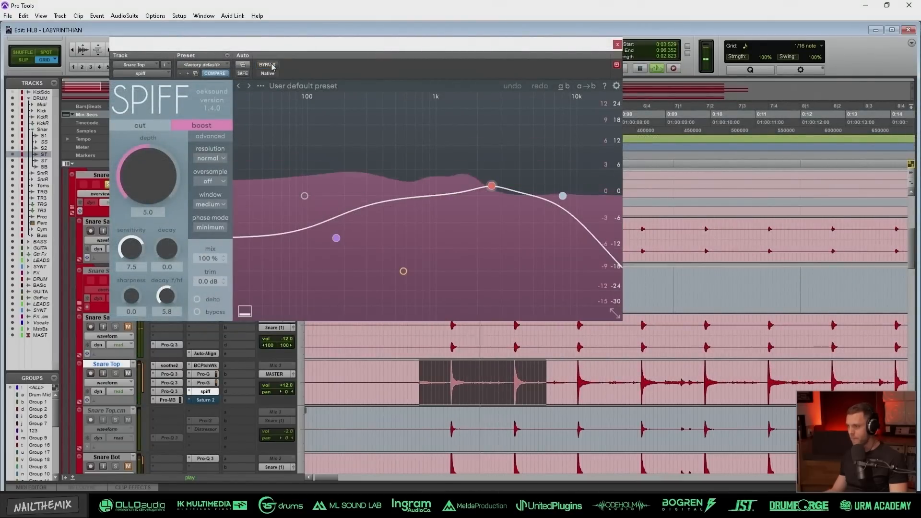
pyautogui.click(198, 301)
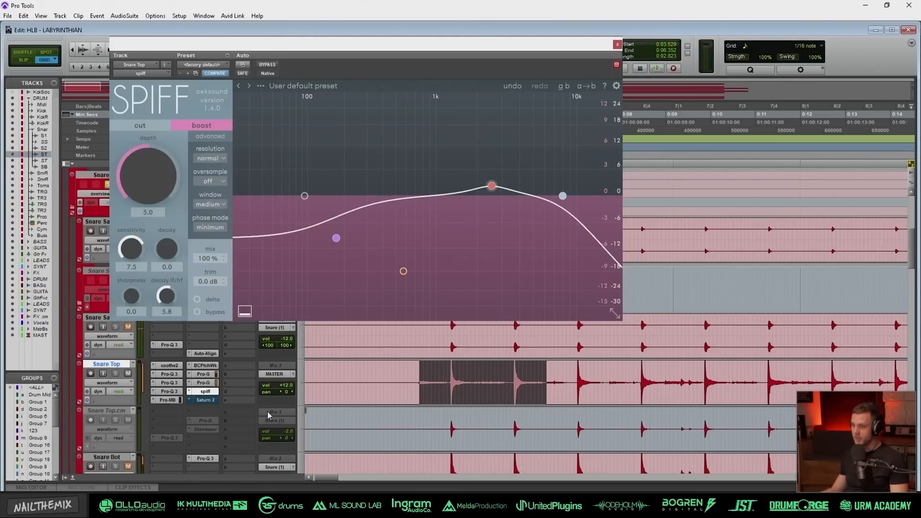
# - Enable Saturn 2 on Snare Top, compare it with its bypassed state during playback, and close its window
pyautogui.click(201, 400)
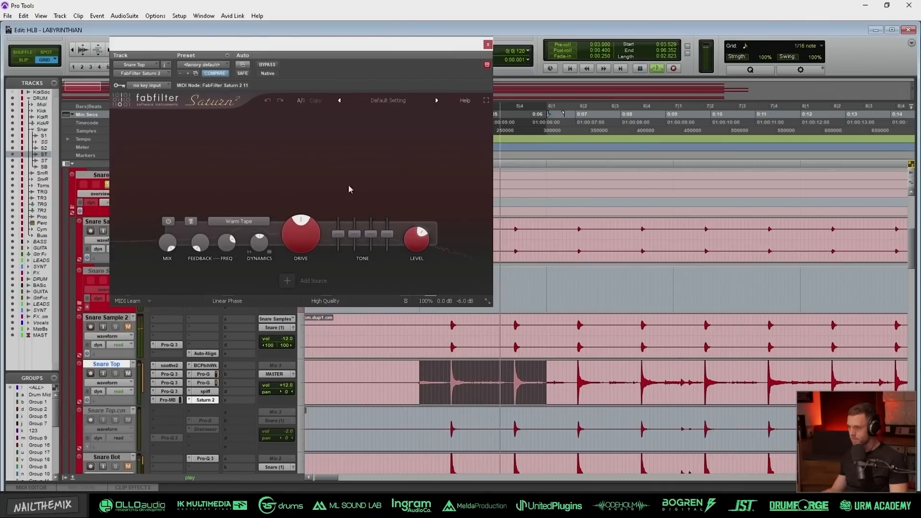
pyautogui.click(264, 65)
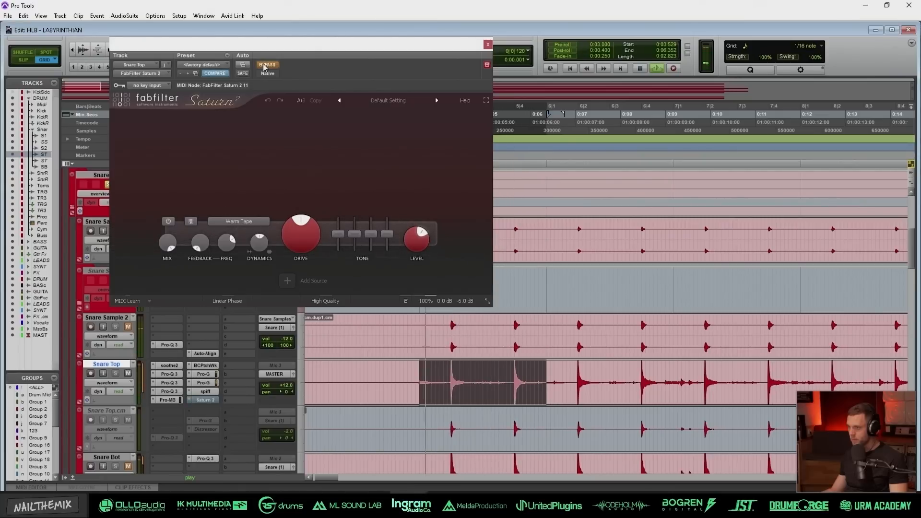
pyautogui.click(487, 44)
# - Make the Snare Top track inactive and the committed Snare Top.cm track active
pyautogui.rightClick(109, 176)
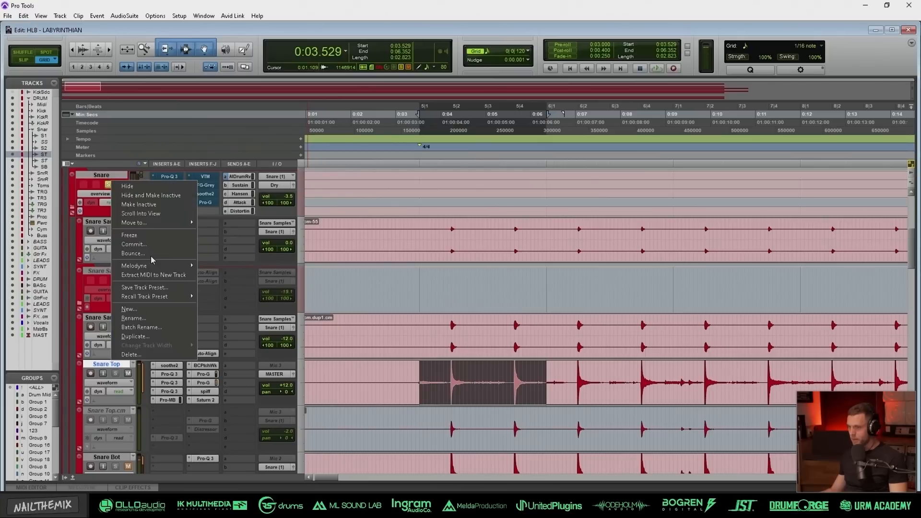
pyautogui.click(155, 206)
pyautogui.rightClick(110, 411)
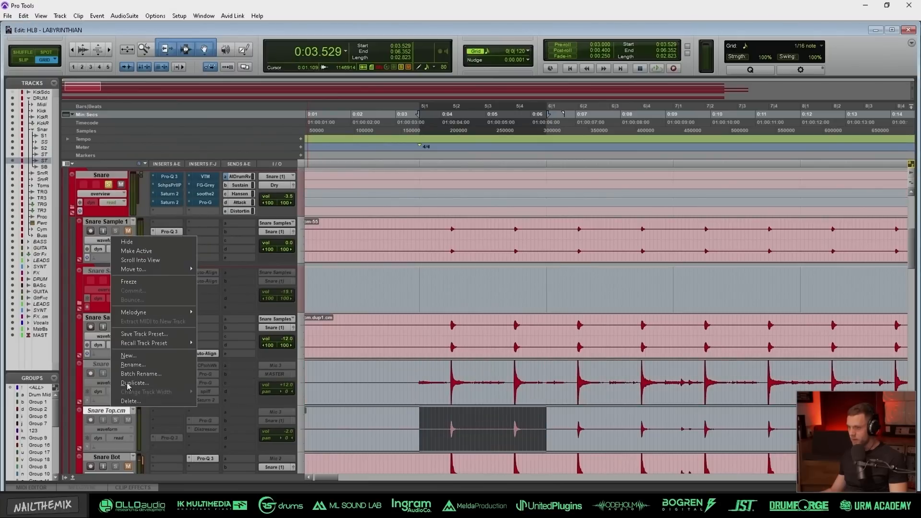
pyautogui.click(151, 253)
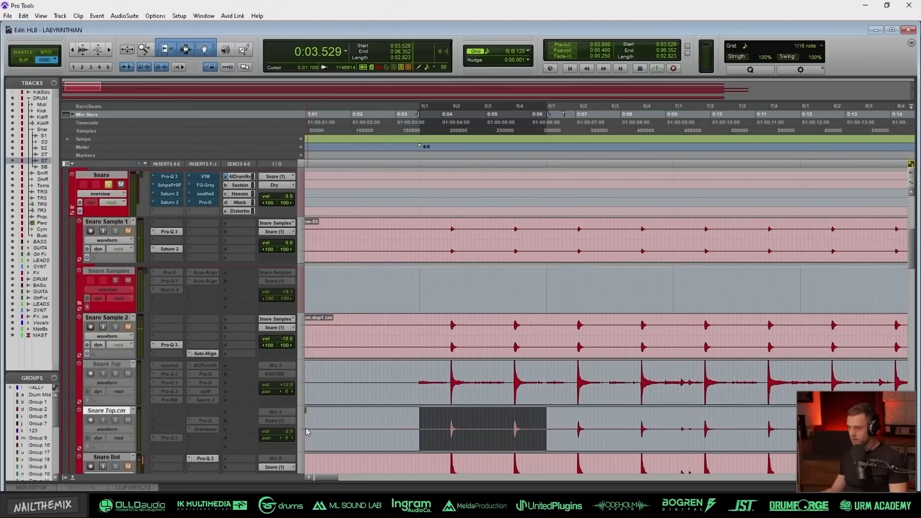
# - Examine Pro-Q 3, Pro-G and Distressor on Snare Top.cm side by side, audition the selection through them, and close their windows
pyautogui.click(169, 437)
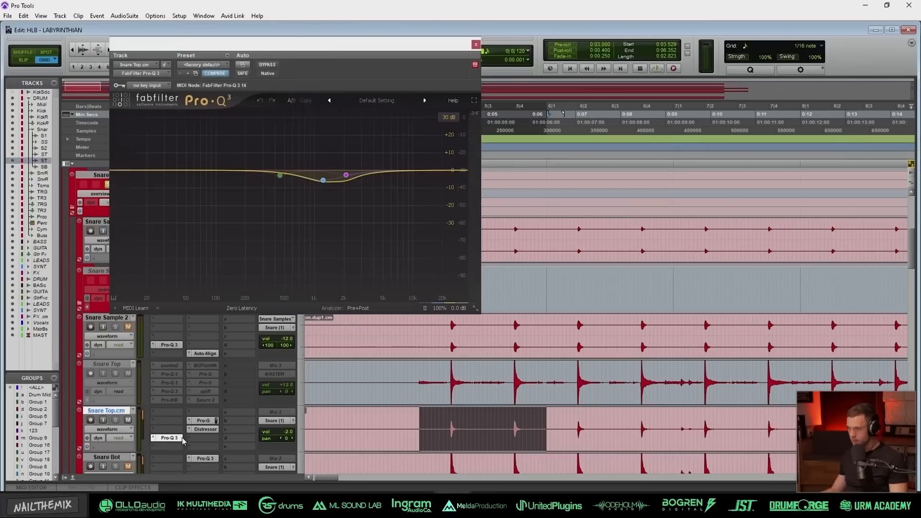
pyautogui.click(475, 66)
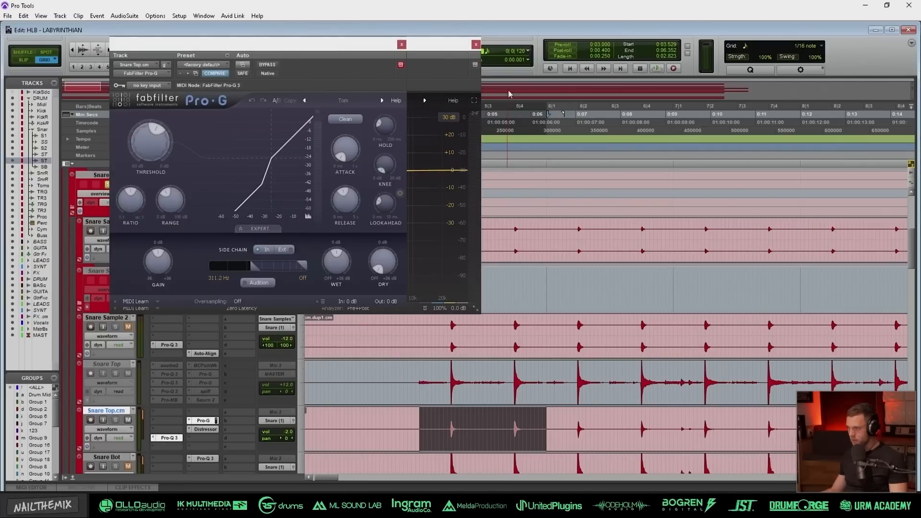
pyautogui.click(400, 66)
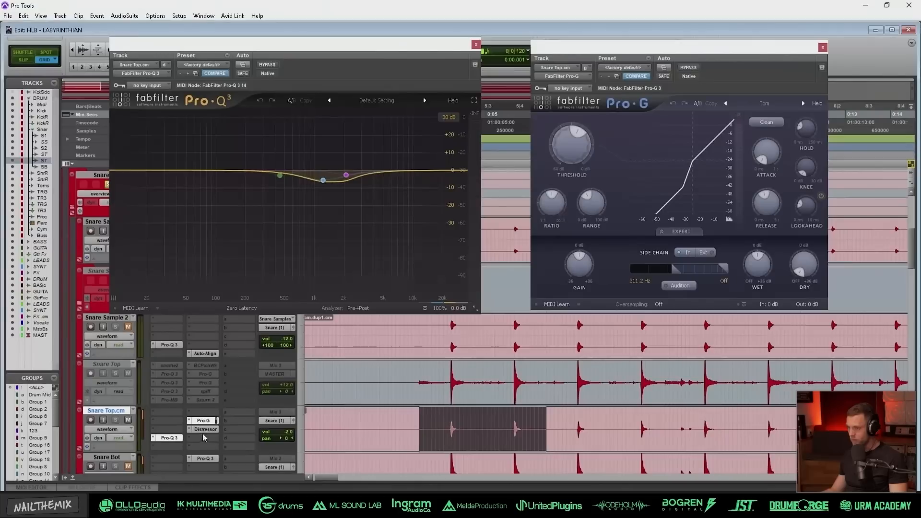
pyautogui.click(205, 429)
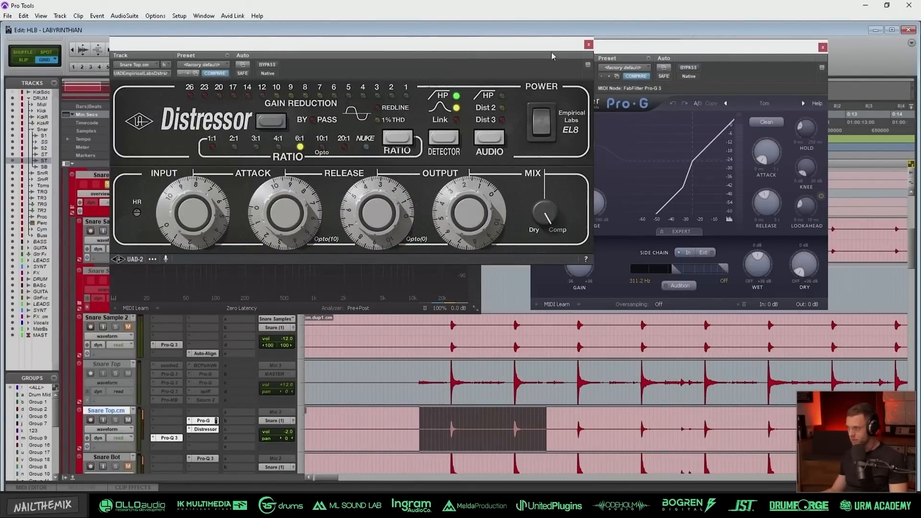
pyautogui.moveTo(551, 56); pyautogui.dragTo(500, 219)
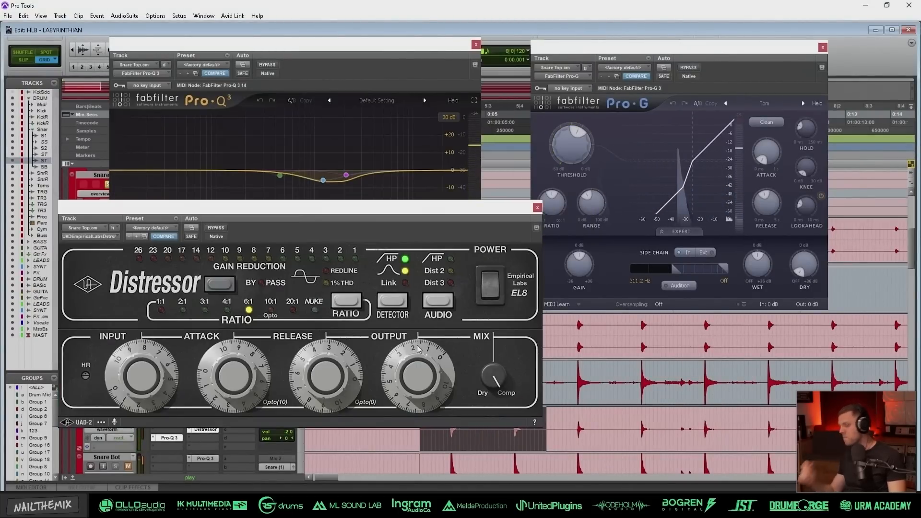
pyautogui.press('space')
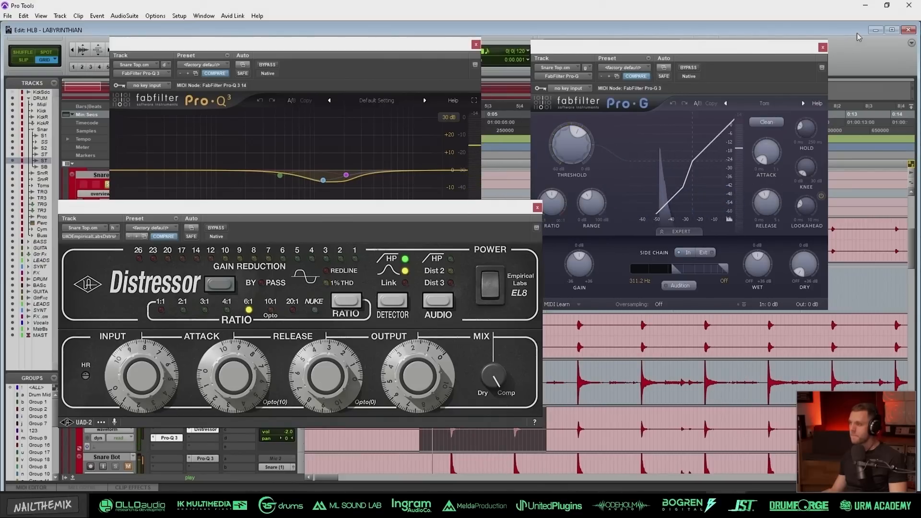
pyautogui.click(823, 47)
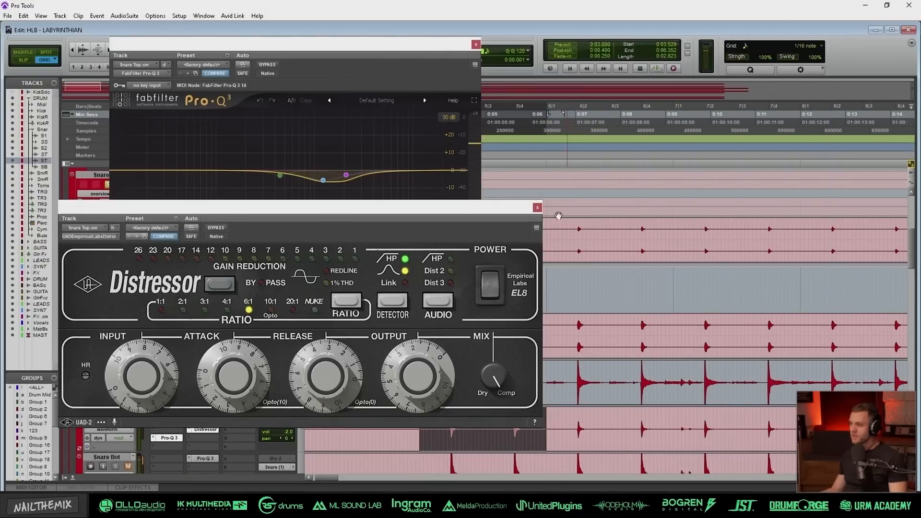
pyautogui.click(537, 207)
pyautogui.click(475, 44)
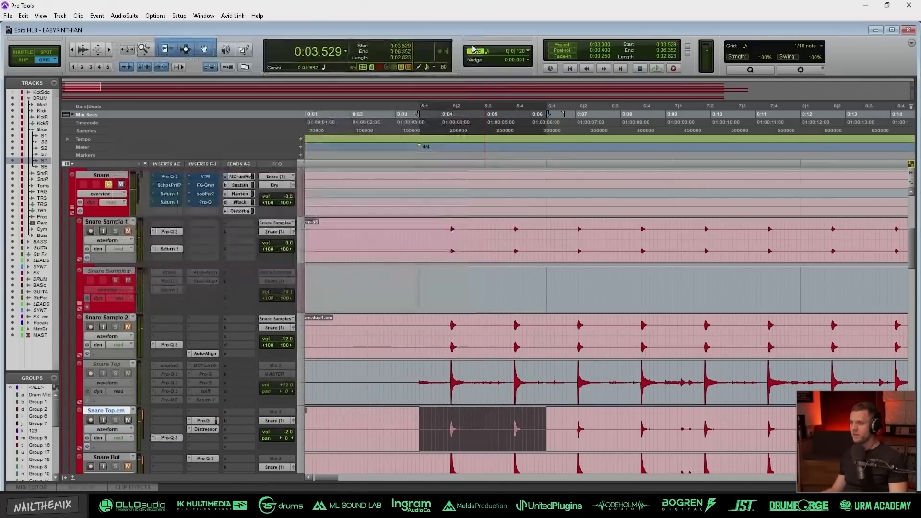